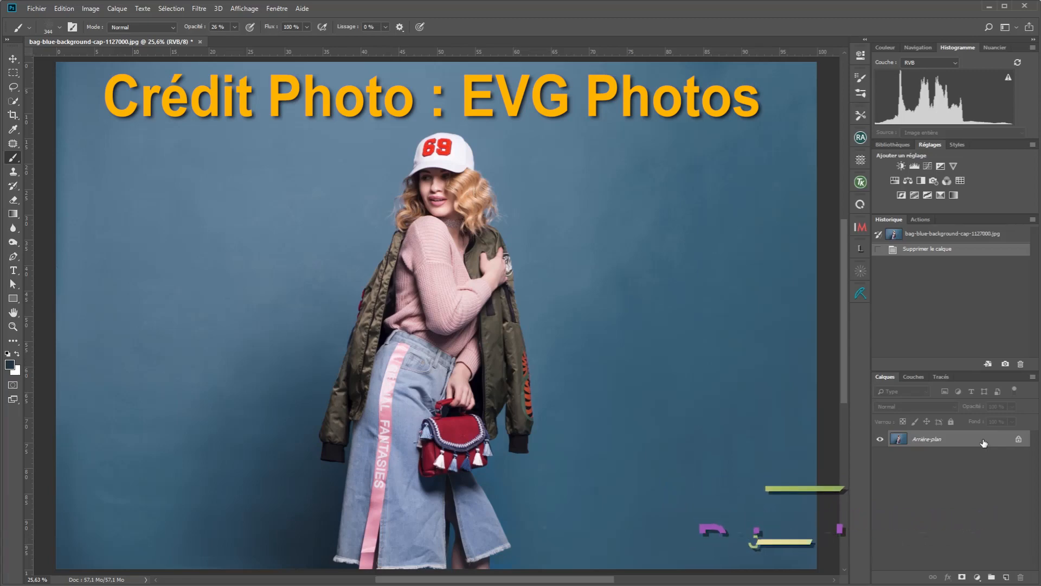
Examine the blue backdrop beside the model up close for faint marks and stains
{"action": "scroll", "coordinate": [109, 521], "scroll_direction": "up", "scroll_amount": 5}
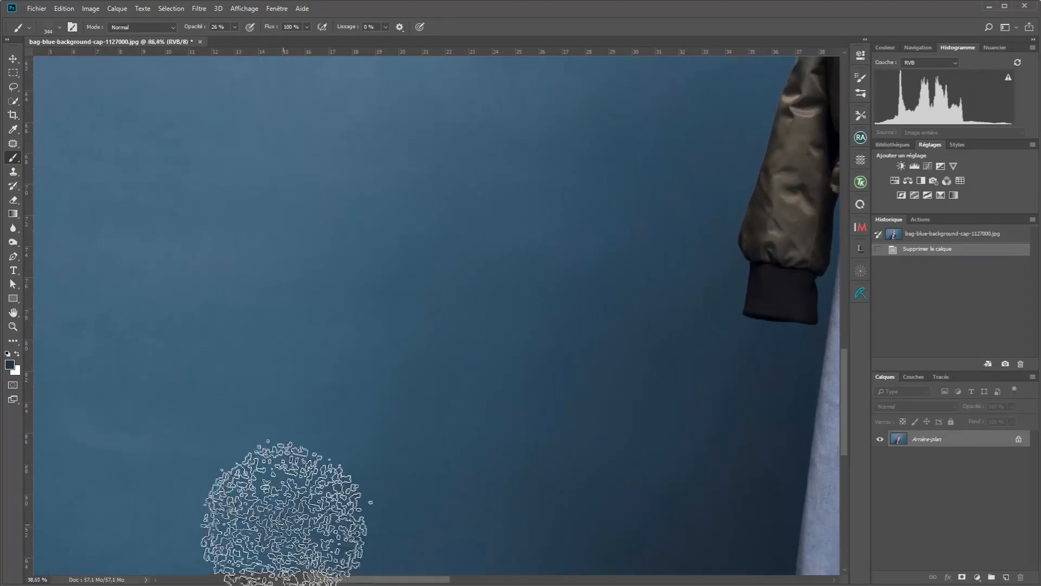
{"action": "scroll", "coordinate": [284, 530], "scroll_direction": "up", "scroll_amount": 3}
{"action": "left_click_drag", "start_coordinate": [442, 439], "coordinate": [580, 386], "text": "alt"}
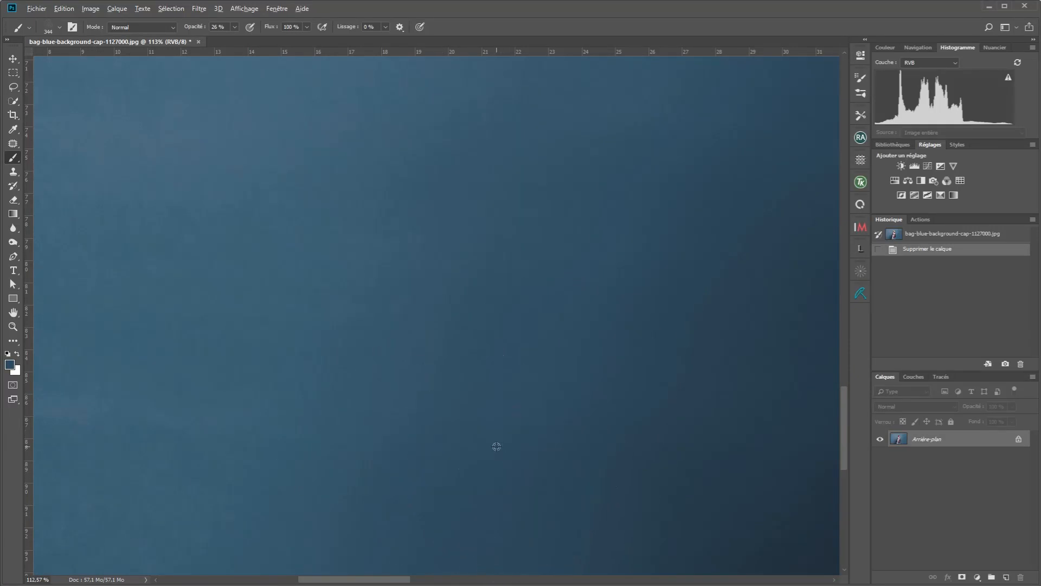
{"action": "key", "text": "v"}
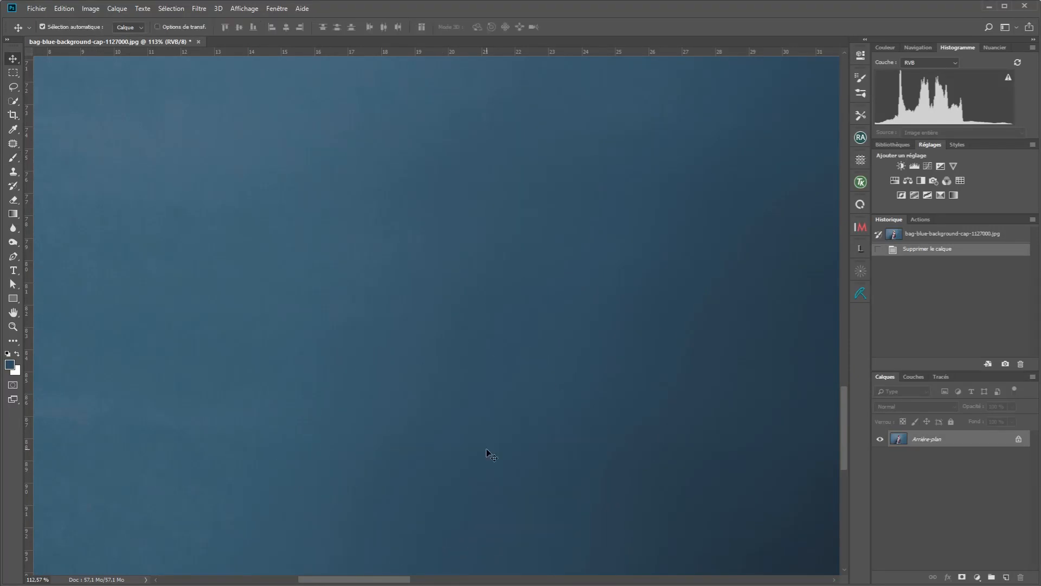
{"action": "key", "text": "space"}
{"action": "left_click_drag", "start_coordinate": [391, 458], "coordinate": [674, 423]}
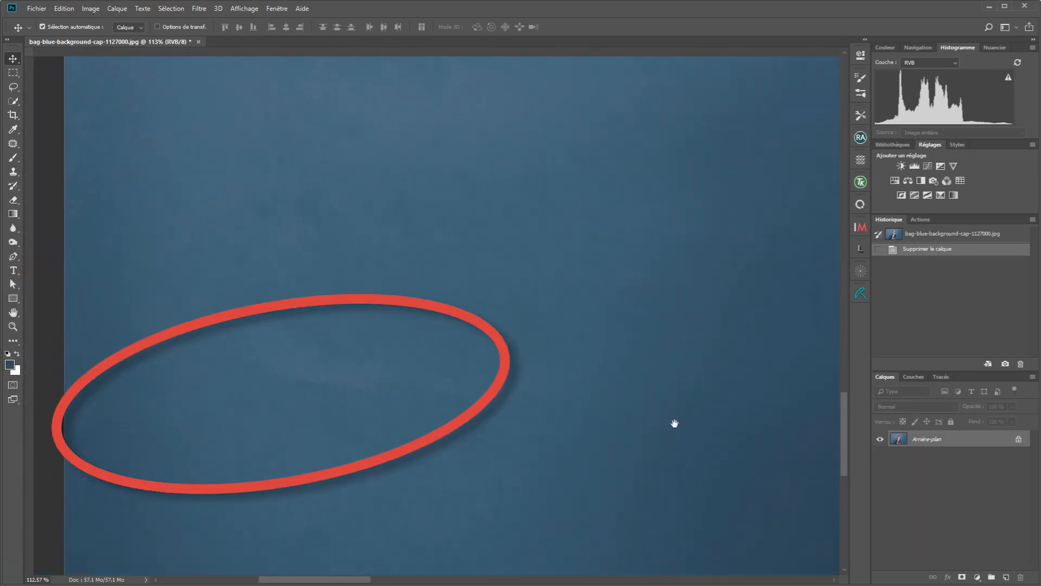
{"action": "key", "text": "ctrl+r"}
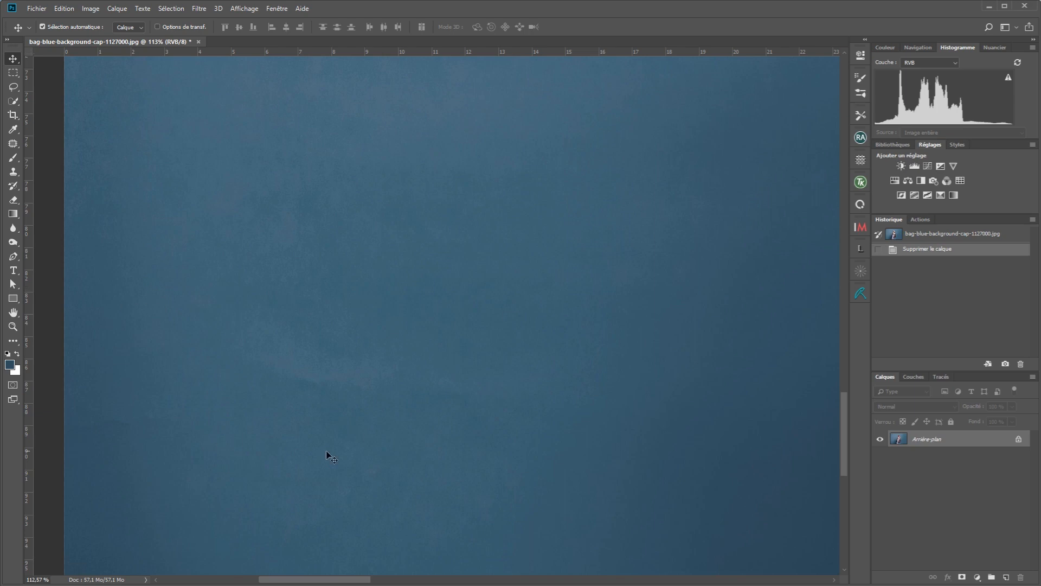
Add a Curves adjustment layer and steepen its curve, with the white point at input 134, to exaggerate the backdrop's defects across the photo
{"action": "left_click", "coordinate": [927, 167]}
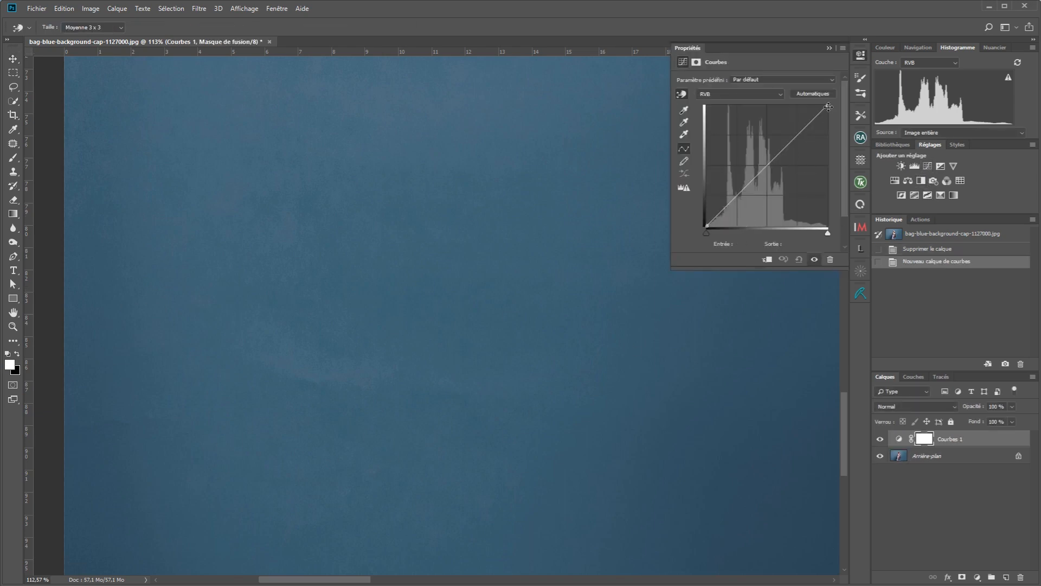
{"action": "left_click_drag", "start_coordinate": [829, 107], "coordinate": [771, 107]}
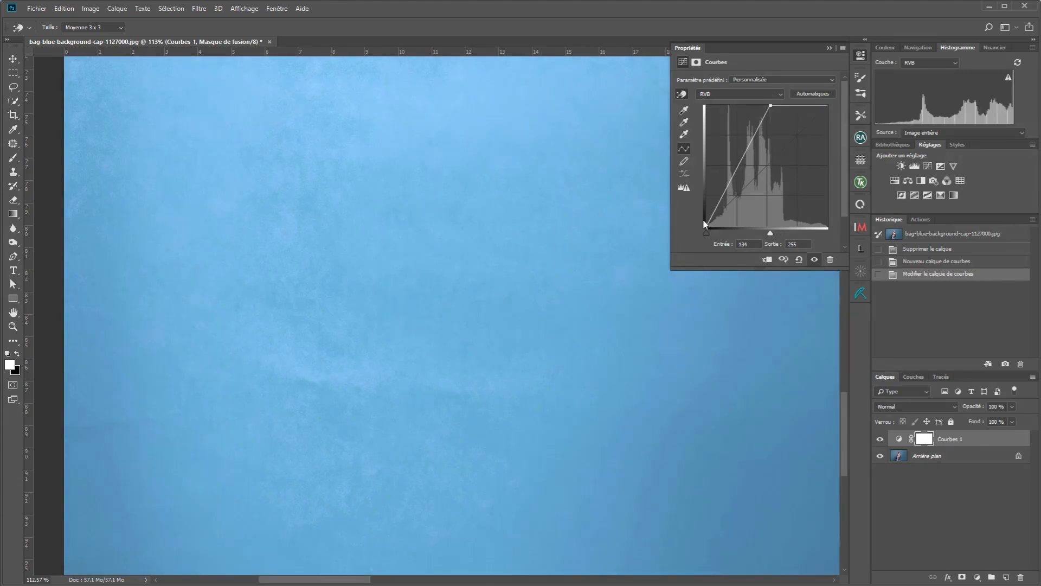
{"action": "mouse_move", "coordinate": [706, 225]}
{"action": "left_mouse_down"}
{"action": "mouse_move", "coordinate": [757, 227]}
{"action": "mouse_move", "coordinate": [725, 227]}
{"action": "left_mouse_up"}
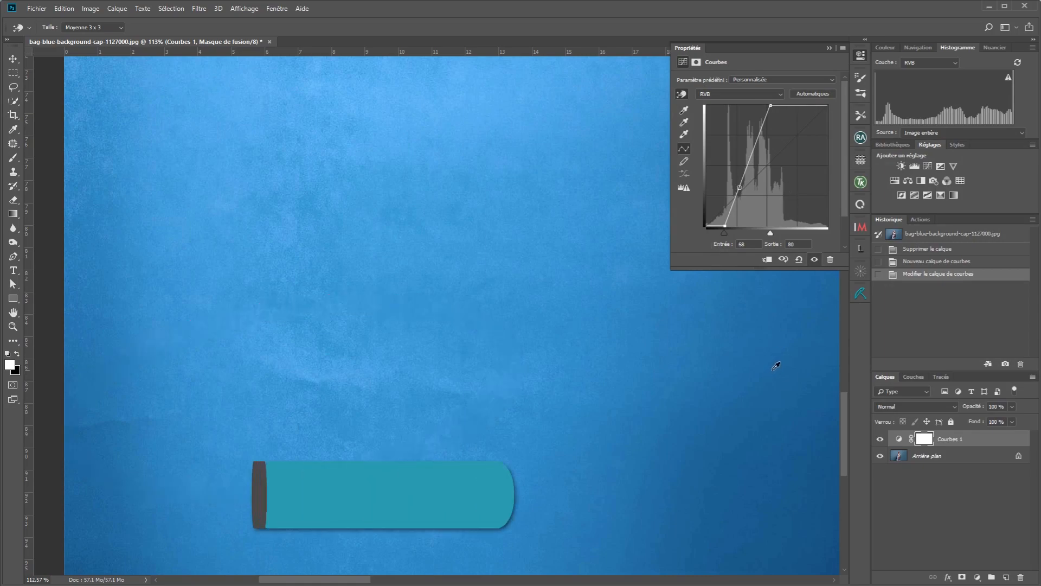
{"action": "key", "text": "ctrl+0"}
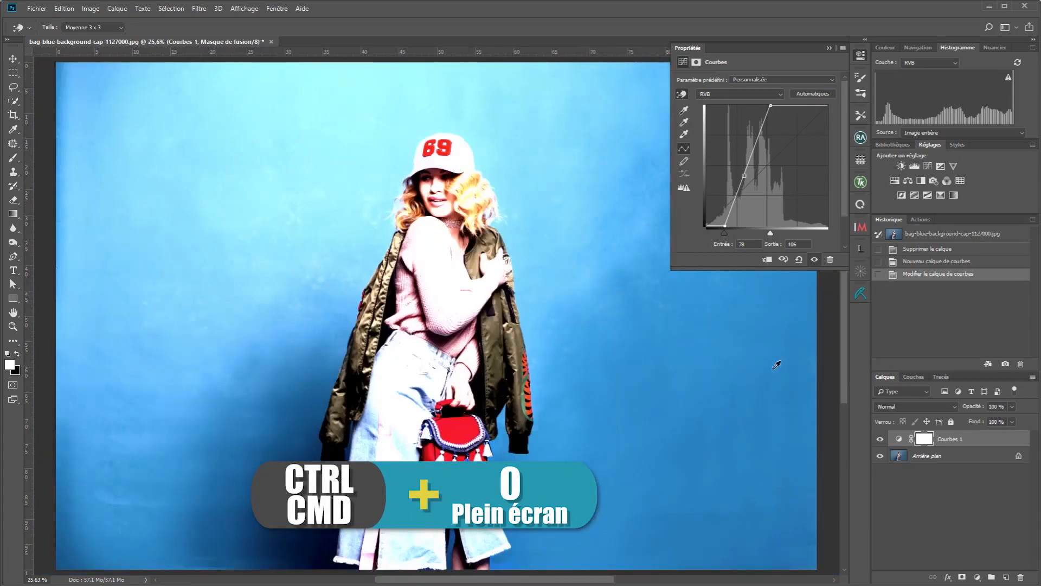
Delete the Curves adjustment layer above the background
{"action": "left_click", "coordinate": [829, 48]}
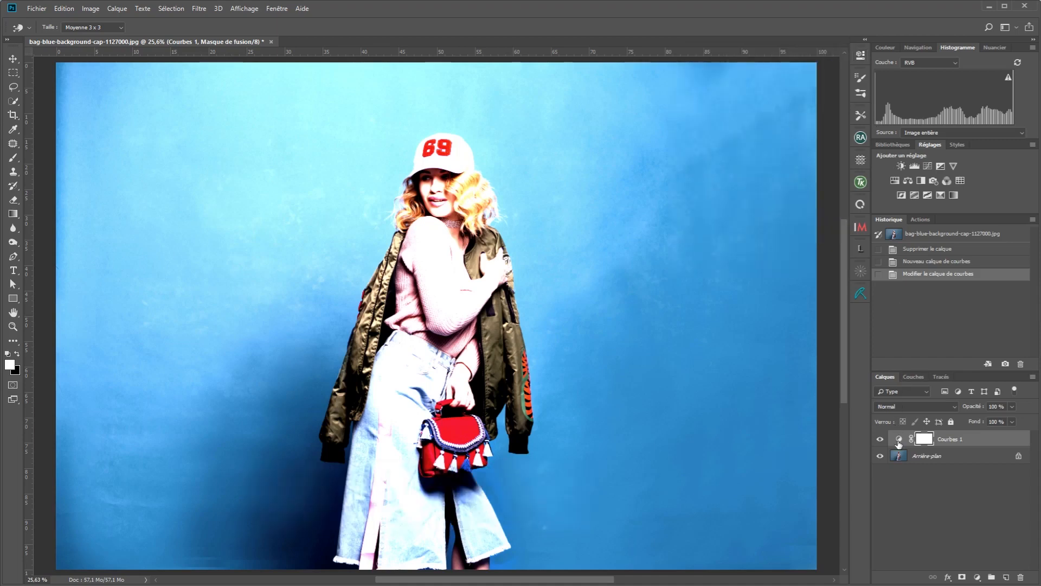
{"action": "left_click", "coordinate": [898, 442]}
{"action": "key", "text": "v"}
{"action": "key", "text": "Delete"}
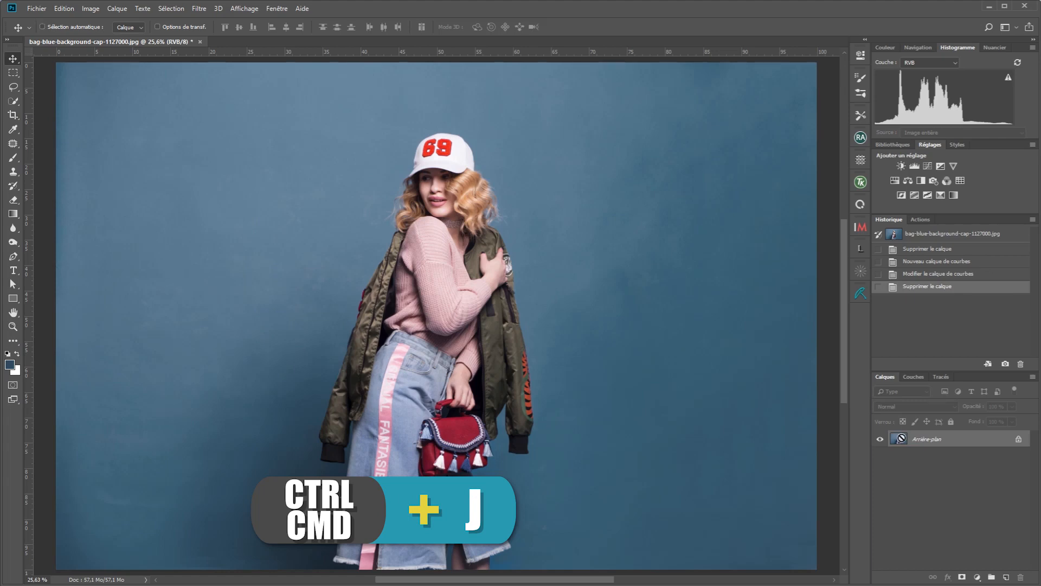
Duplicate the background layer and choose the 100 px "blur 03" splatter brush for the Brush tool
{"action": "key", "text": "ctrl+j"}
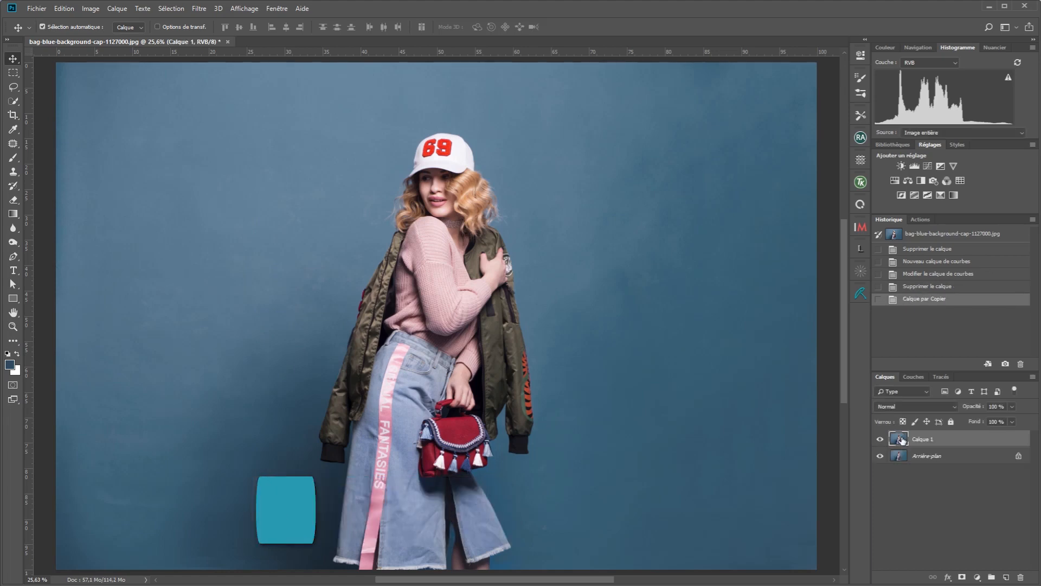
{"action": "key", "text": "b"}
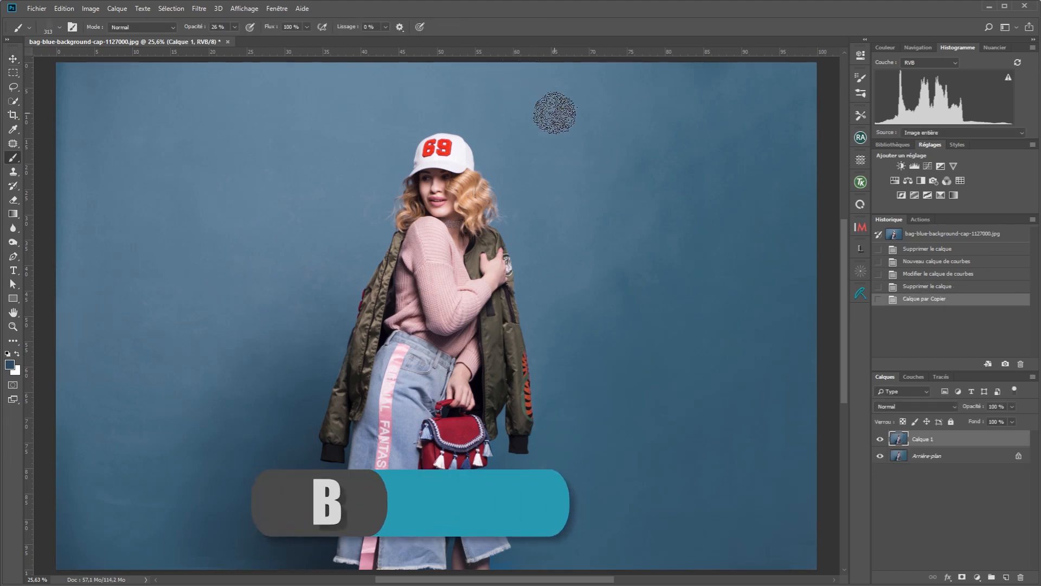
{"action": "right_click", "coordinate": [554, 112]}
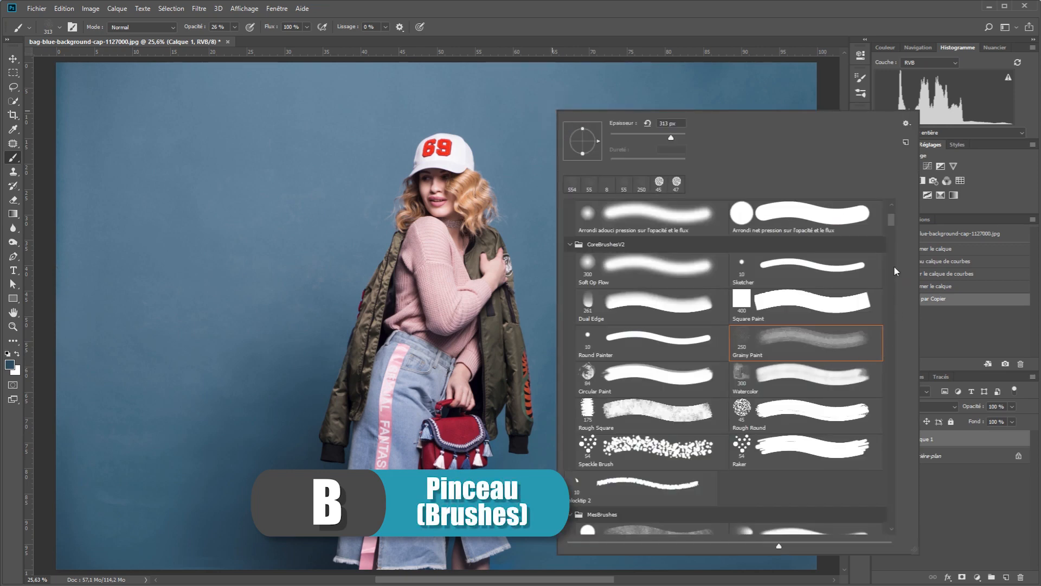
{"action": "mouse_move", "coordinate": [890, 220]}
{"action": "left_mouse_down"}
{"action": "mouse_move", "coordinate": [892, 253]}
{"action": "mouse_move", "coordinate": [895, 235]}
{"action": "left_mouse_up"}
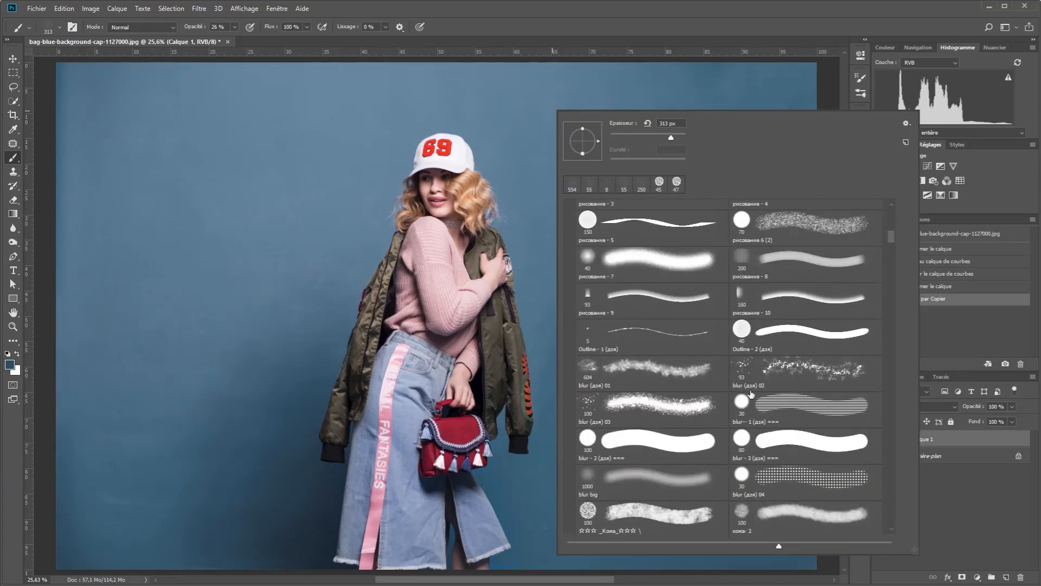
{"action": "left_click", "coordinate": [585, 402]}
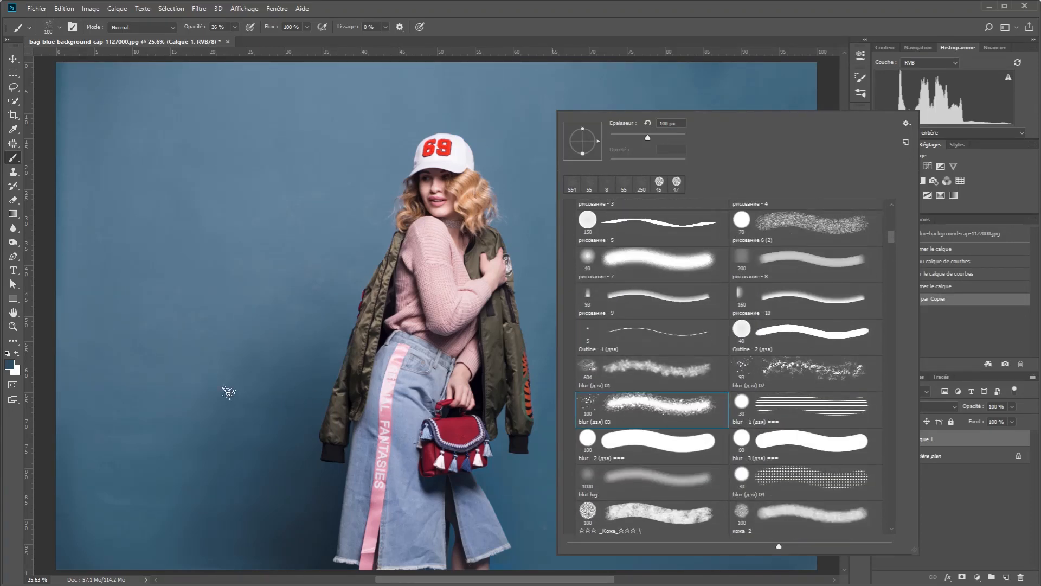
{"action": "left_click", "coordinate": [231, 392]}
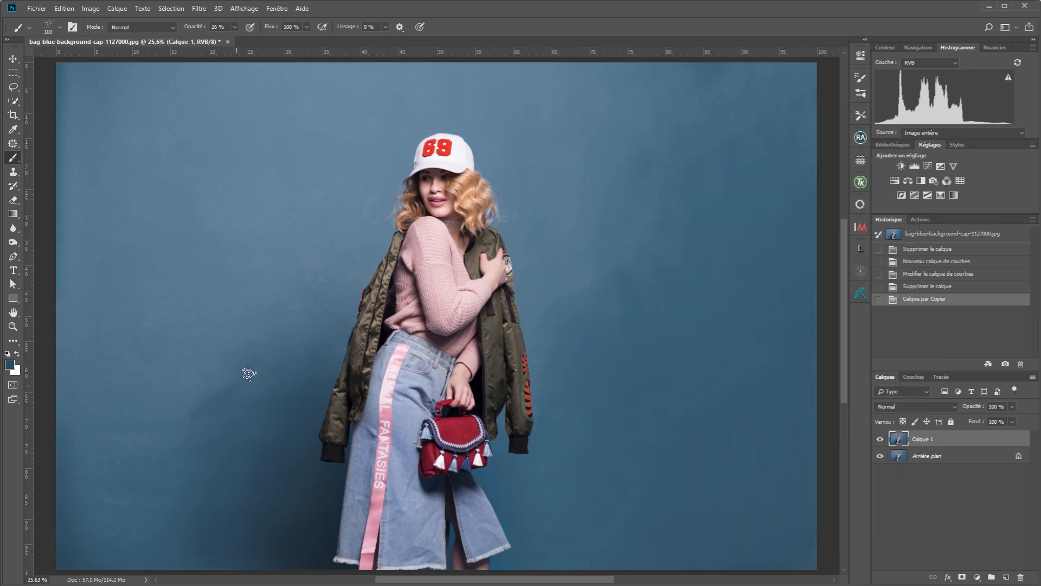
Paint three dark blue strokes on the backdrop beside the model's jacket, using a larger brush for the uppermost, speckled one
{"action": "left_click_drag", "start_coordinate": [249, 374], "coordinate": [298, 309]}
{"action": "mouse_move", "coordinate": [190, 325]}
{"action": "left_mouse_down"}
{"action": "mouse_move", "coordinate": [195, 404]}
{"action": "mouse_move", "coordinate": [157, 428]}
{"action": "mouse_move", "coordinate": [187, 427]}
{"action": "left_mouse_up"}
{"action": "left_click_drag", "start_coordinate": [248, 197], "coordinate": [175, 268]}
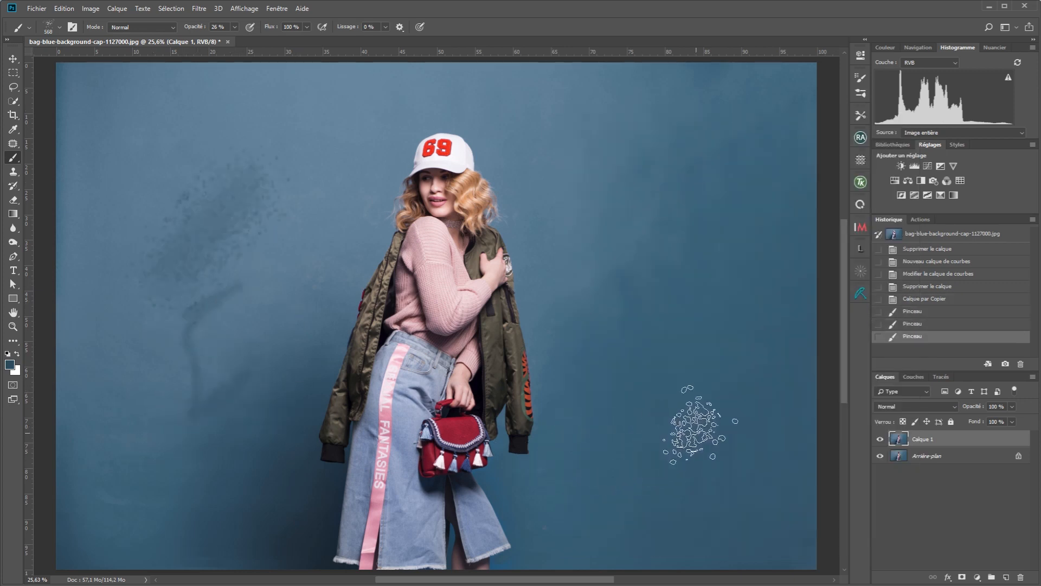
Sample the dark jacket cuff colour and paint two thin squiggles with a 38 px brush on the backdrop on the handbag side
{"action": "left_click_drag", "start_coordinate": [687, 420], "coordinate": [629, 434]}
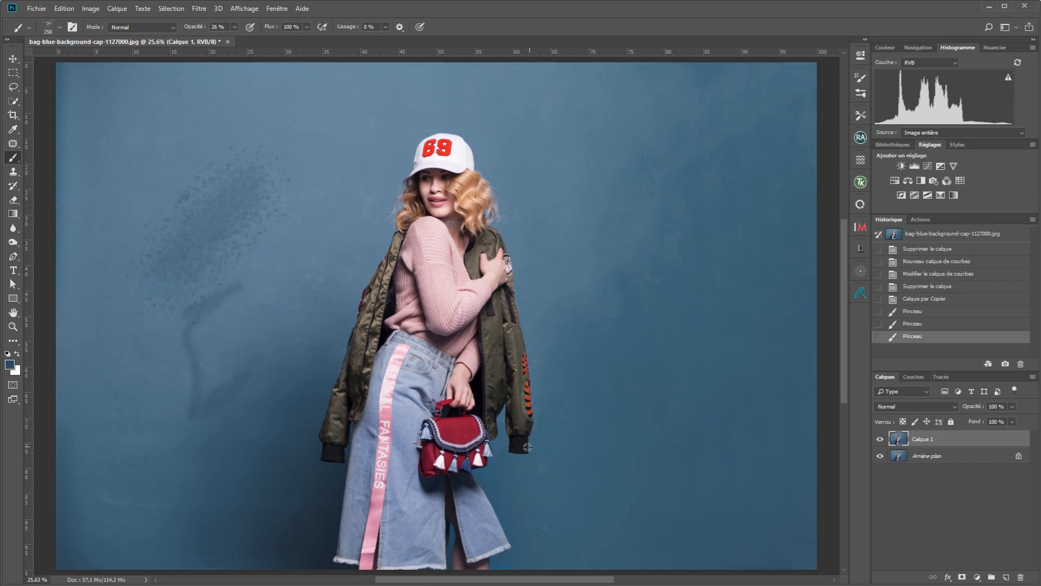
{"action": "left_click", "coordinate": [528, 447], "text": "alt"}
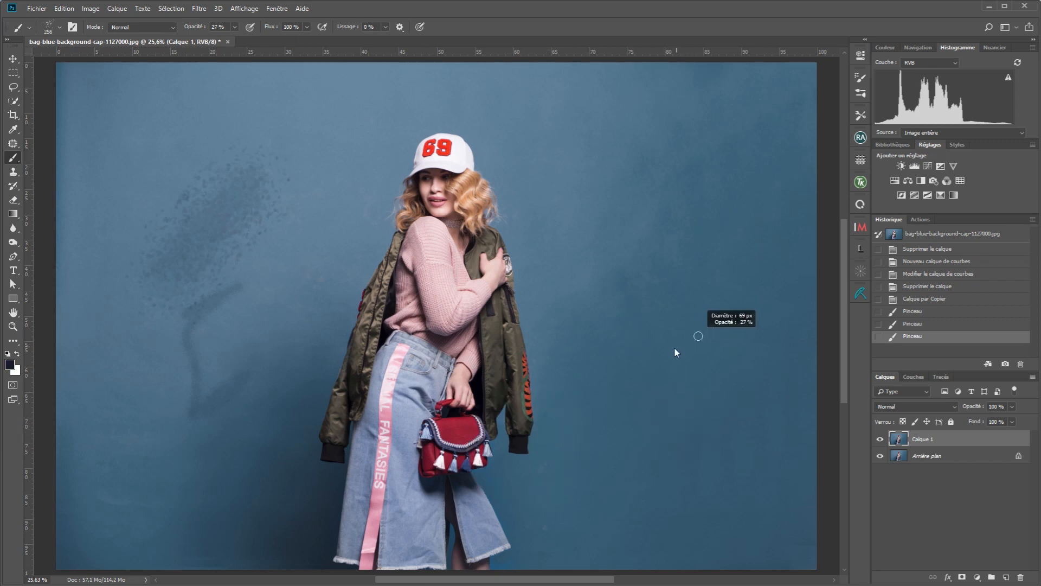
{"action": "left_click_drag", "start_coordinate": [675, 353], "coordinate": [669, 347]}
{"action": "mouse_move", "coordinate": [631, 141]}
{"action": "left_mouse_down"}
{"action": "mouse_move", "coordinate": [668, 201]}
{"action": "mouse_move", "coordinate": [666, 221]}
{"action": "left_mouse_up"}
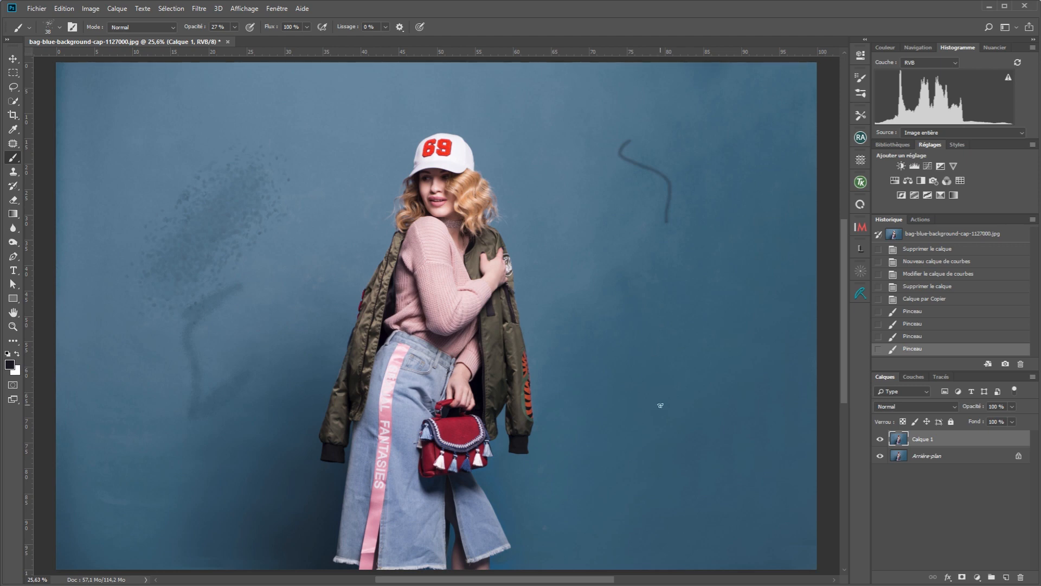
{"action": "left_click_drag", "start_coordinate": [656, 473], "coordinate": [656, 473]}
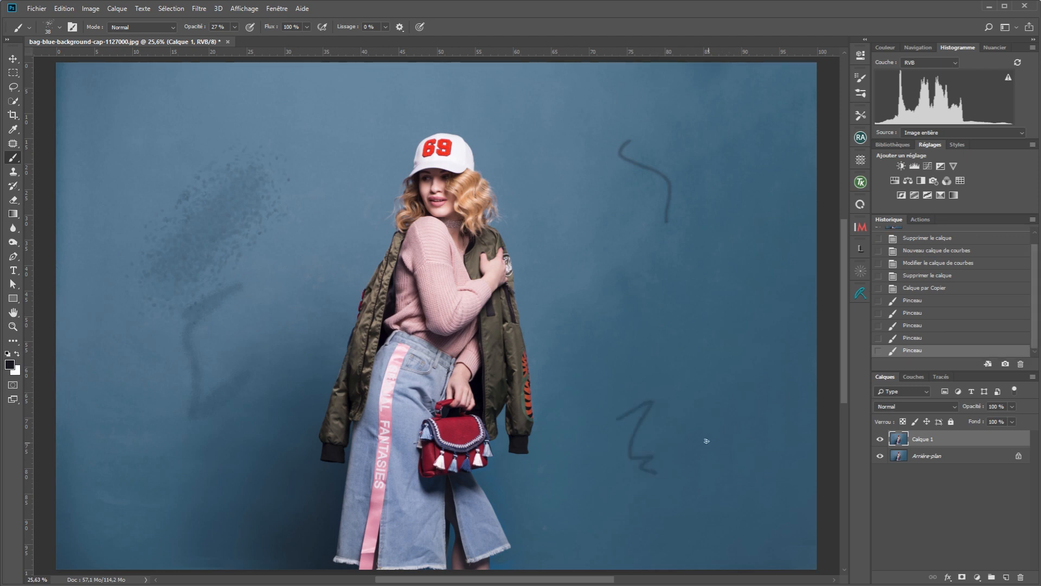
Enlarge the brush to 1091 px and stamp splatter spots on the backdrop on both sides of the model
{"action": "left_click_drag", "start_coordinate": [659, 406], "coordinate": [737, 397]}
{"action": "left_click", "coordinate": [730, 412]}
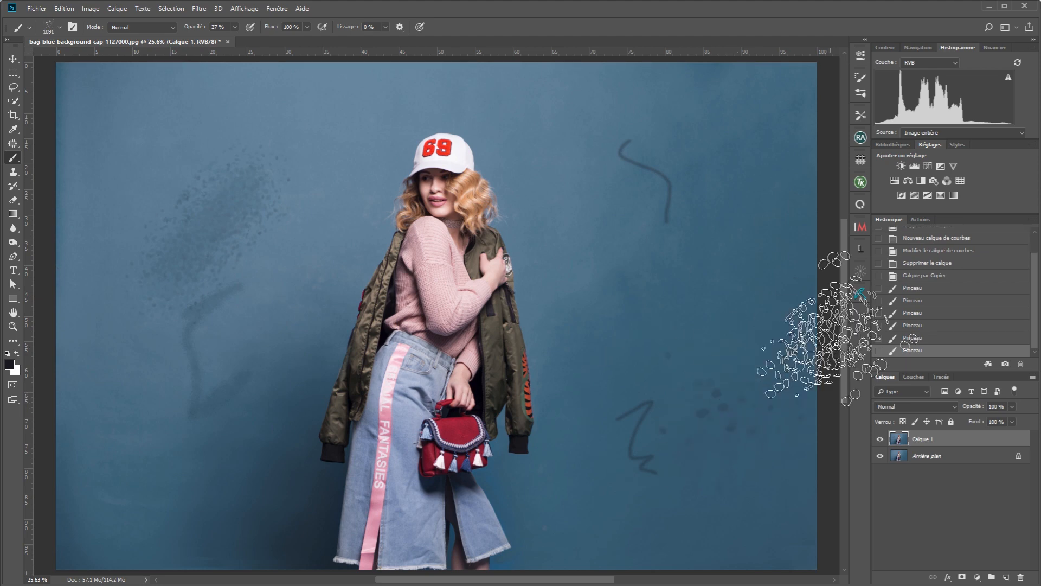
{"action": "left_click", "coordinate": [178, 465]}
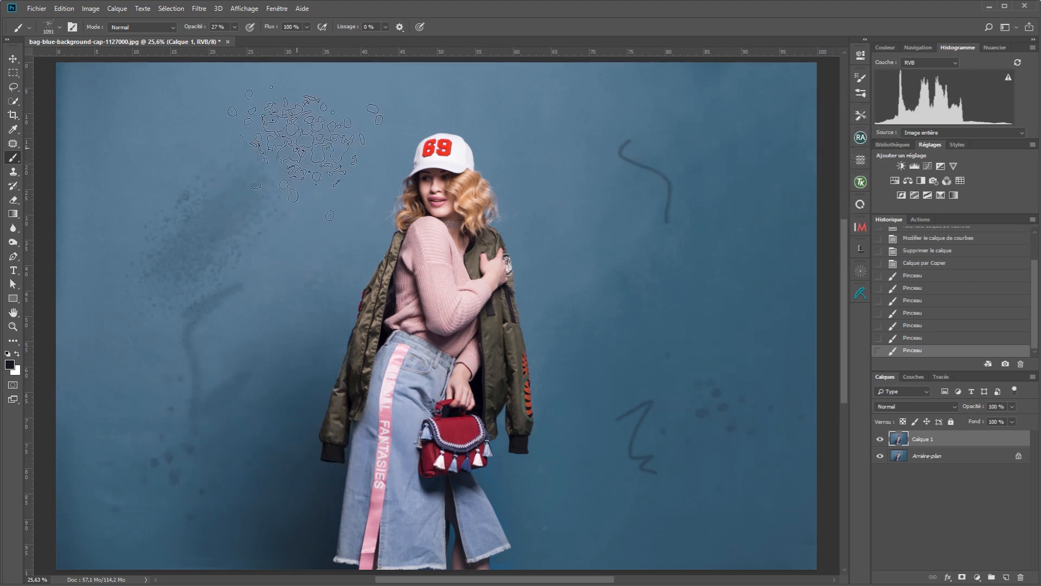
{"action": "left_click", "coordinate": [304, 144]}
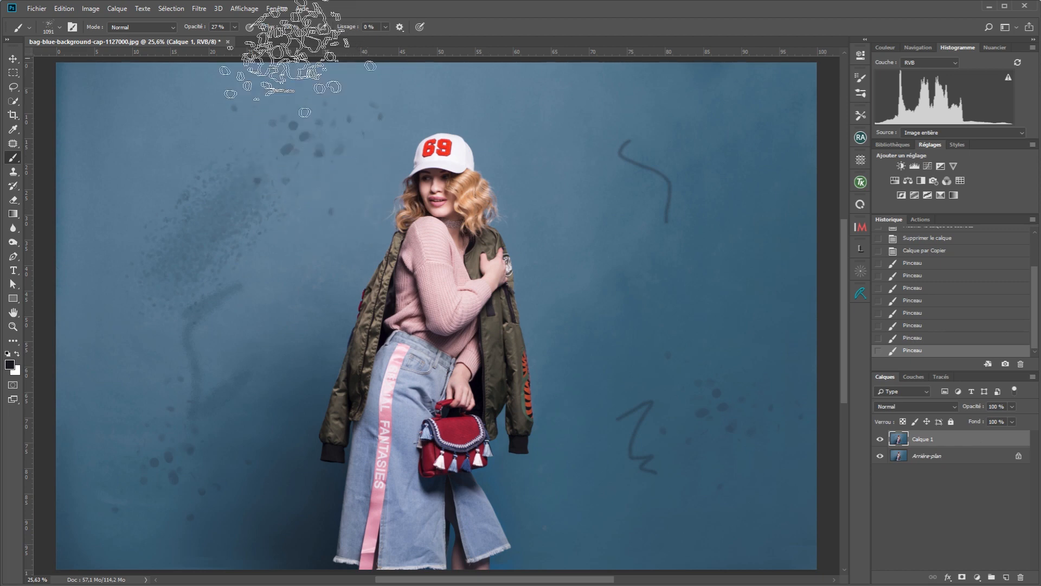
Select the model with automatic subject selection and check the selection in Quick Mask mode
{"action": "left_click", "coordinate": [169, 9]}
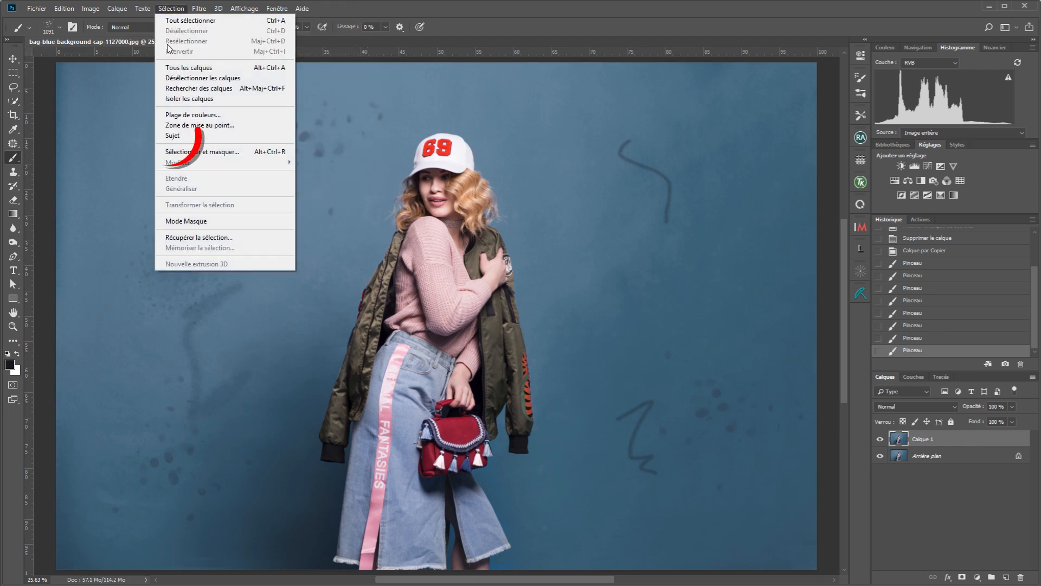
{"action": "left_click", "coordinate": [170, 136]}
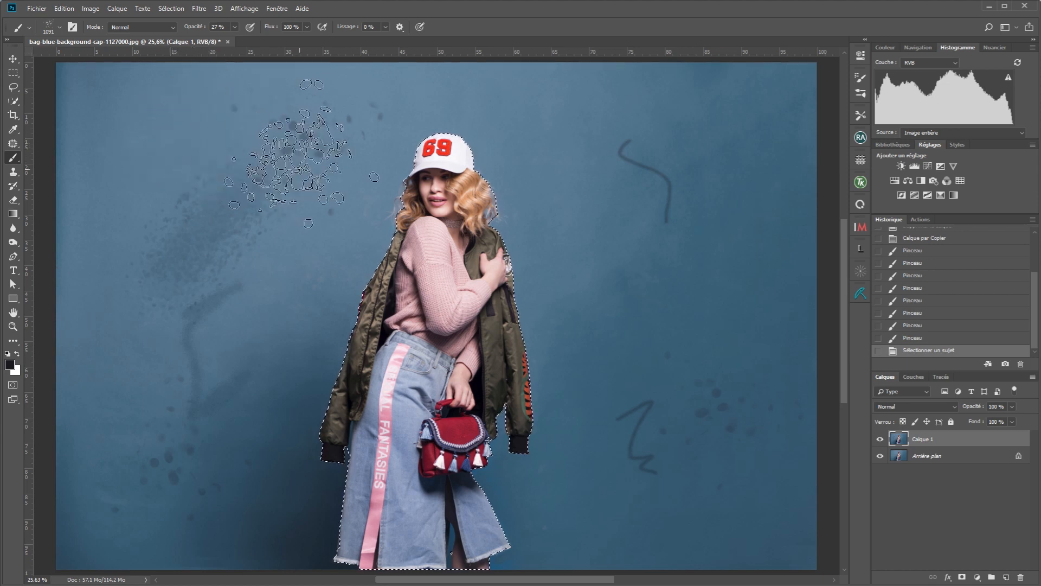
{"action": "key", "text": "q"}
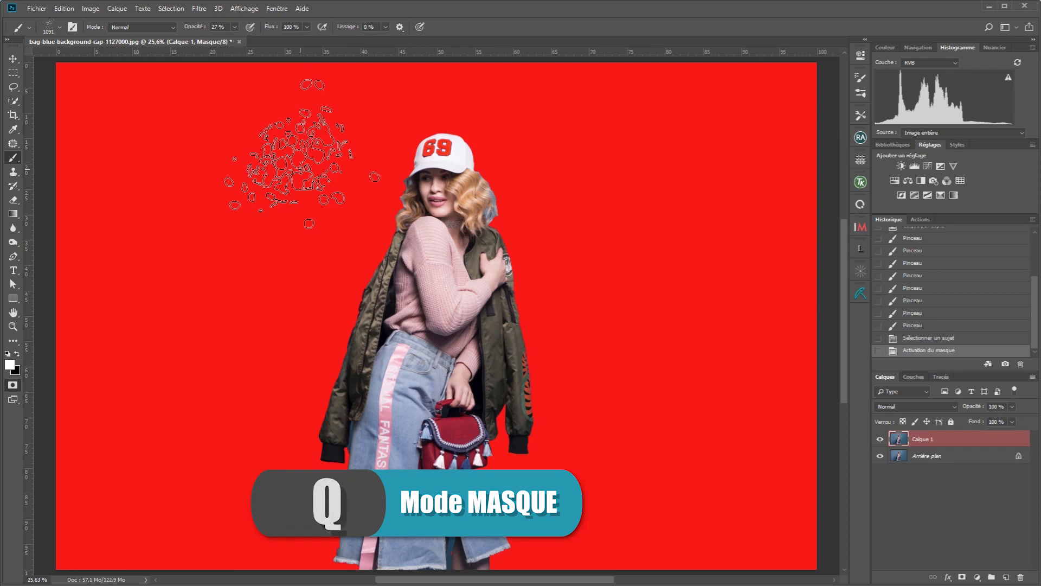
{"action": "key", "text": "q"}
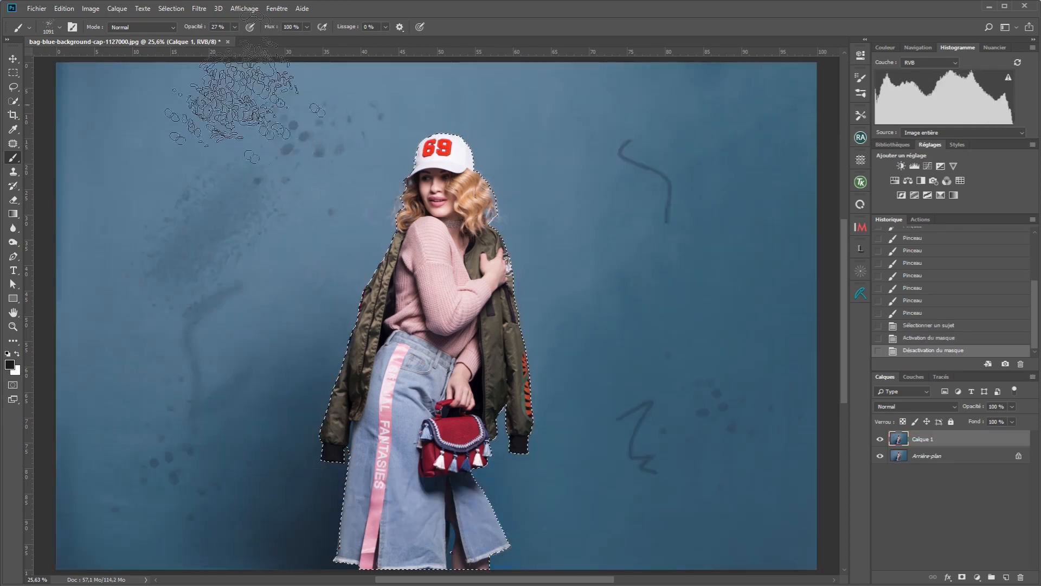
Refine the model selection in Select and Mask with a red overlay view, a 133.9 px feather and a +65 % edge shift
{"action": "left_click", "coordinate": [172, 9]}
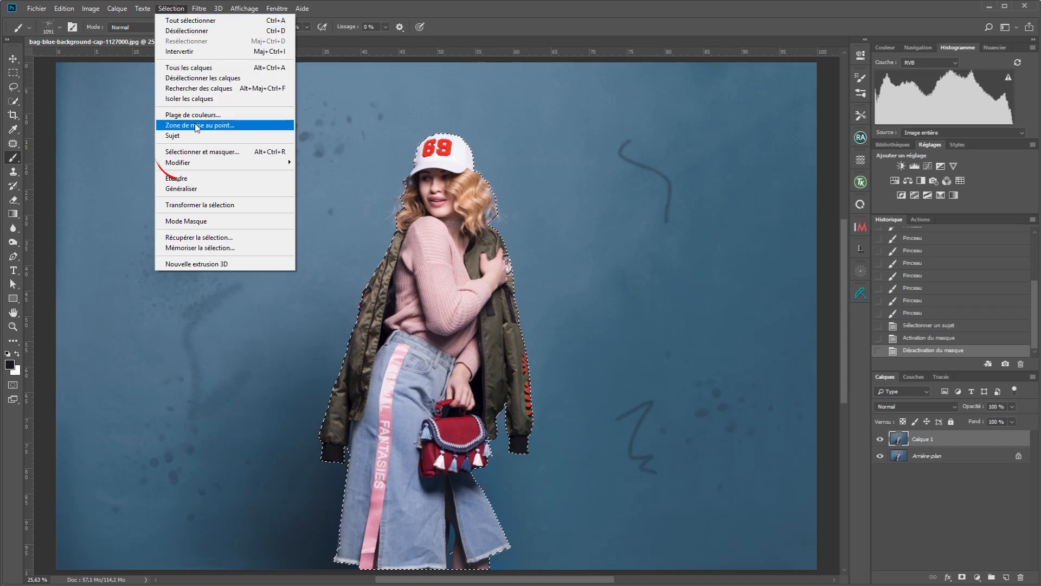
{"action": "left_click", "coordinate": [196, 152]}
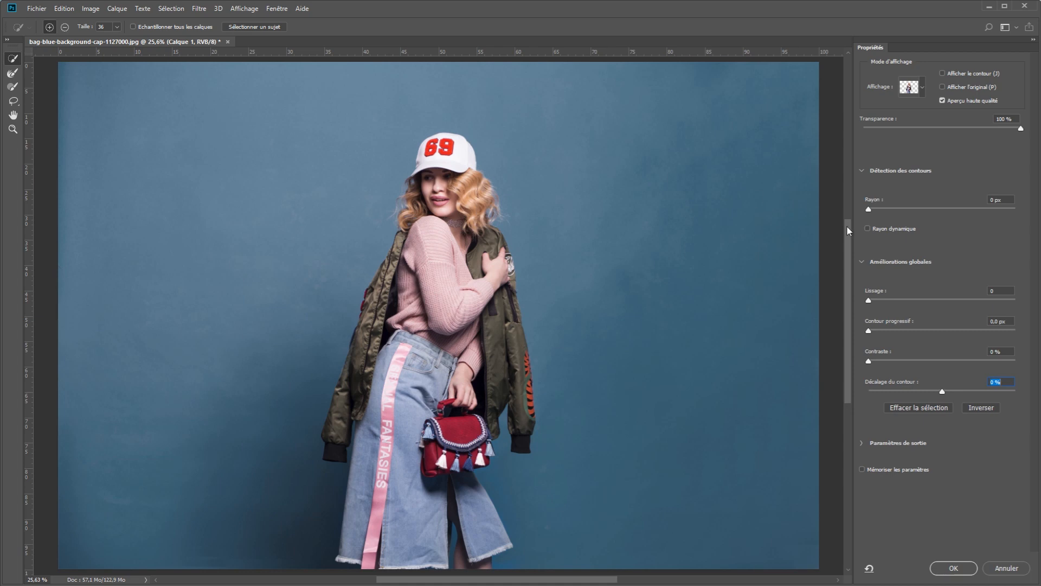
{"action": "left_click", "coordinate": [923, 88]}
{"action": "left_click", "coordinate": [860, 158]}
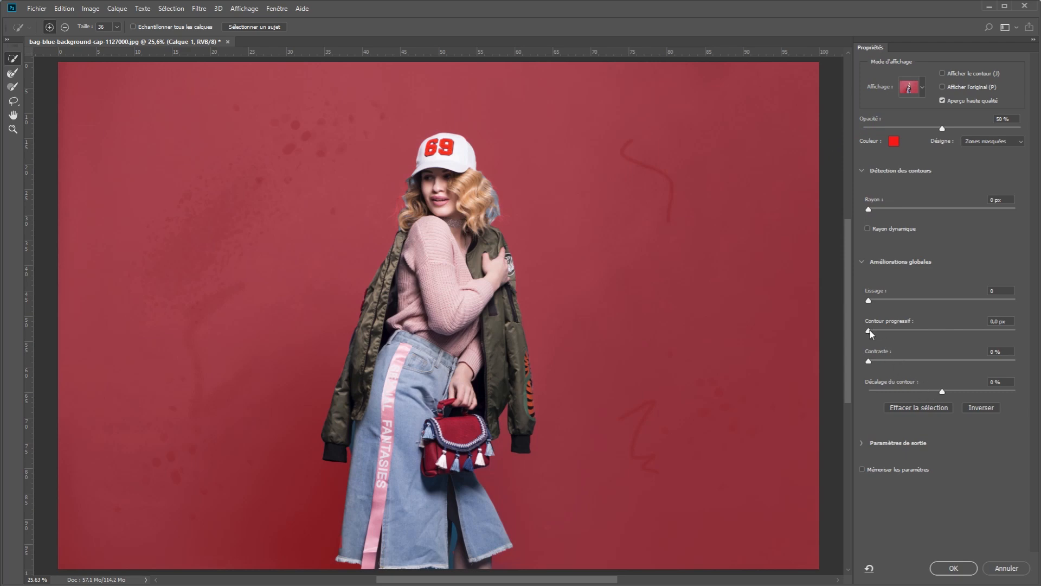
{"action": "left_click_drag", "start_coordinate": [868, 332], "coordinate": [972, 328]}
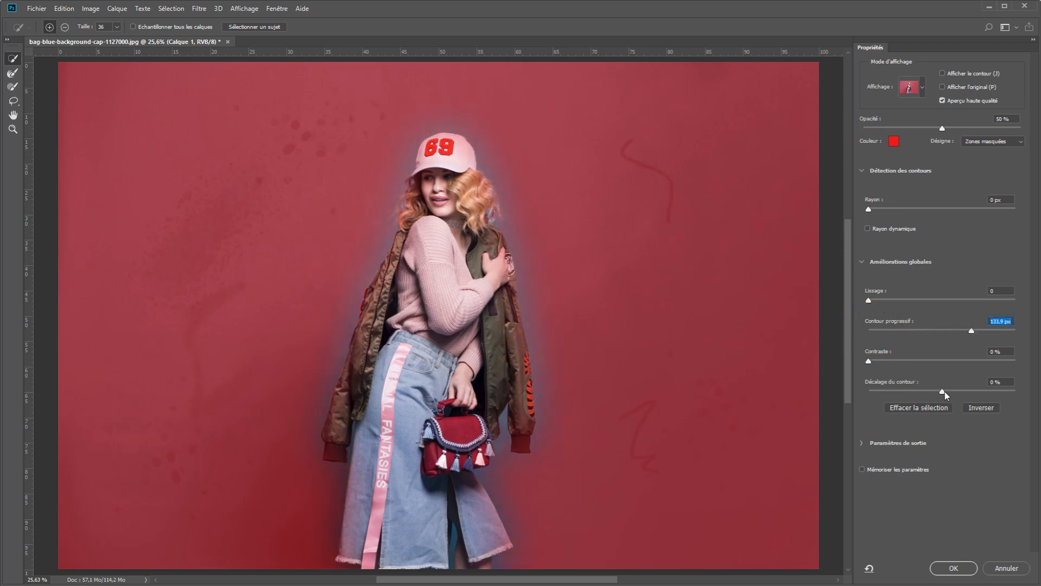
{"action": "left_click_drag", "start_coordinate": [944, 392], "coordinate": [983, 391]}
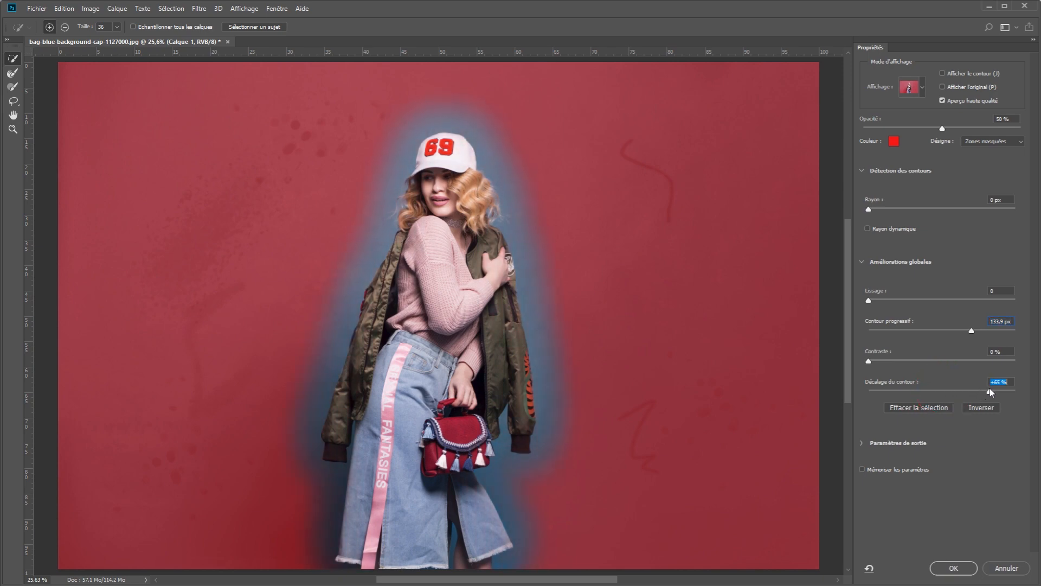
{"action": "left_click", "coordinate": [956, 568]}
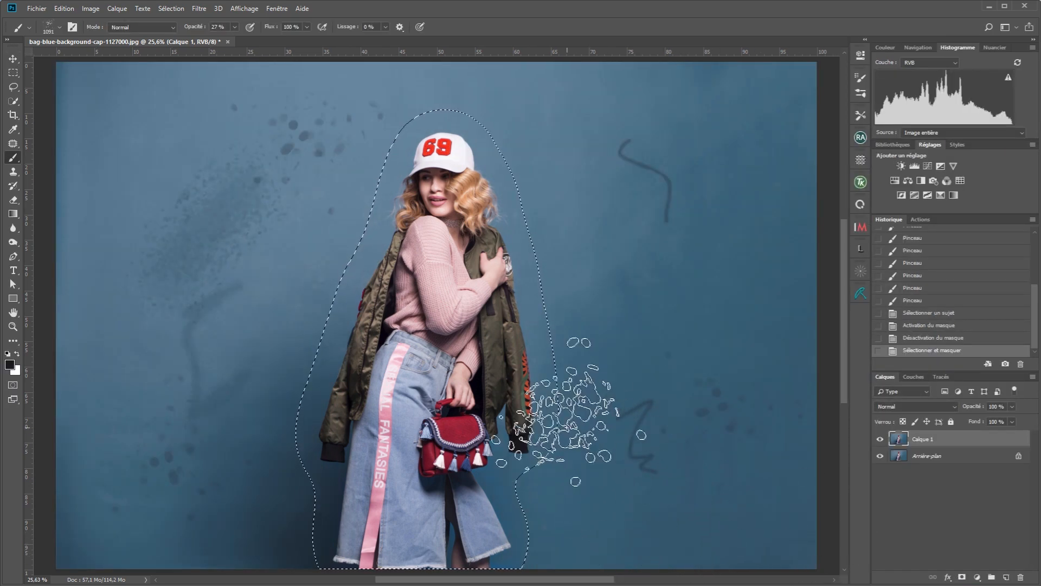
Pick a soft round brush, enter Quick Mask mode and reduce the brush to 397 px
{"action": "right_click", "coordinate": [568, 235]}
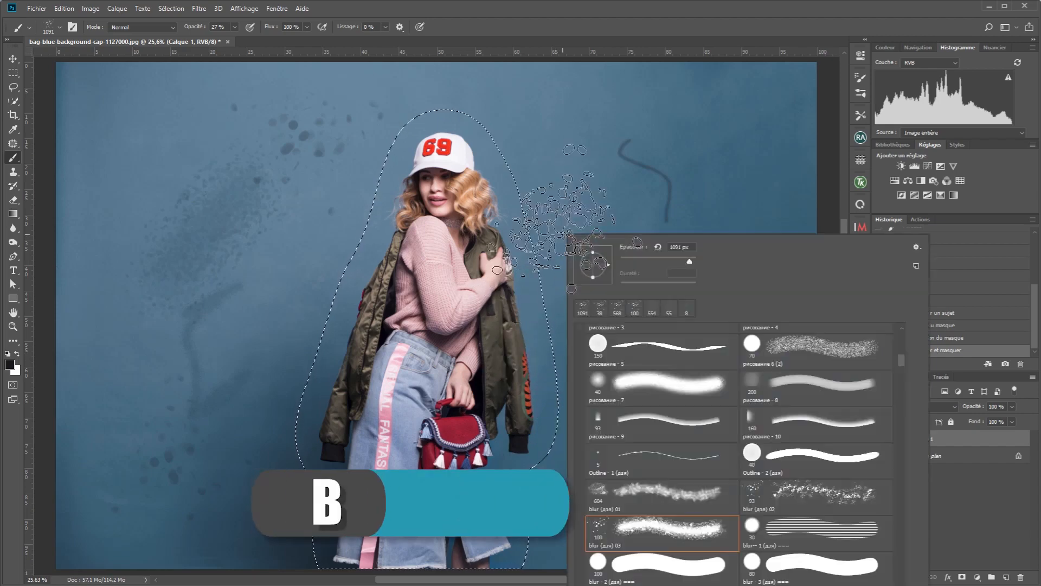
{"action": "left_click_drag", "start_coordinate": [900, 359], "coordinate": [903, 334]}
{"action": "double_click", "coordinate": [628, 392]}
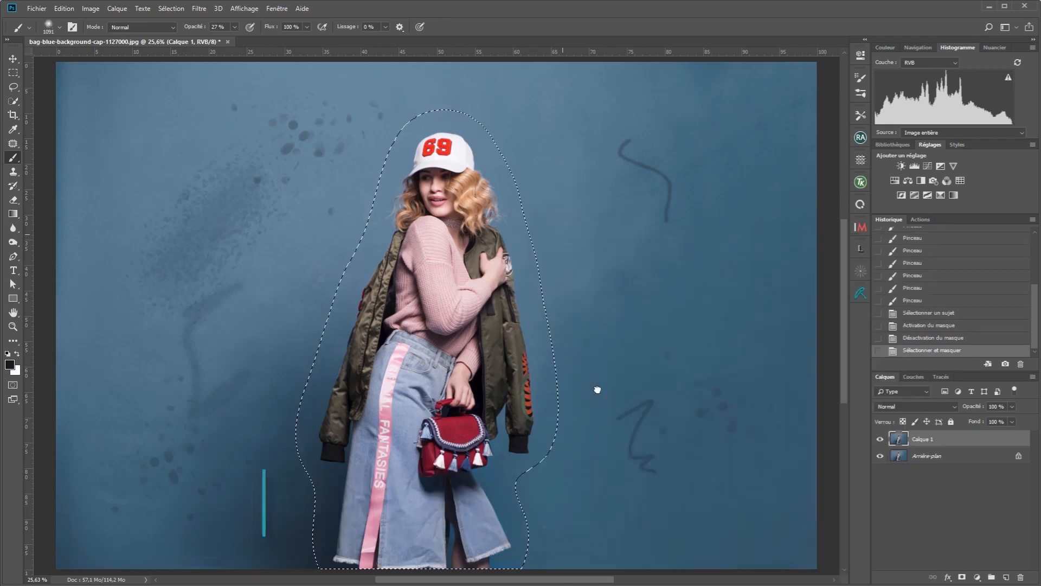
{"action": "left_click_drag", "start_coordinate": [489, 392], "coordinate": [450, 392]}
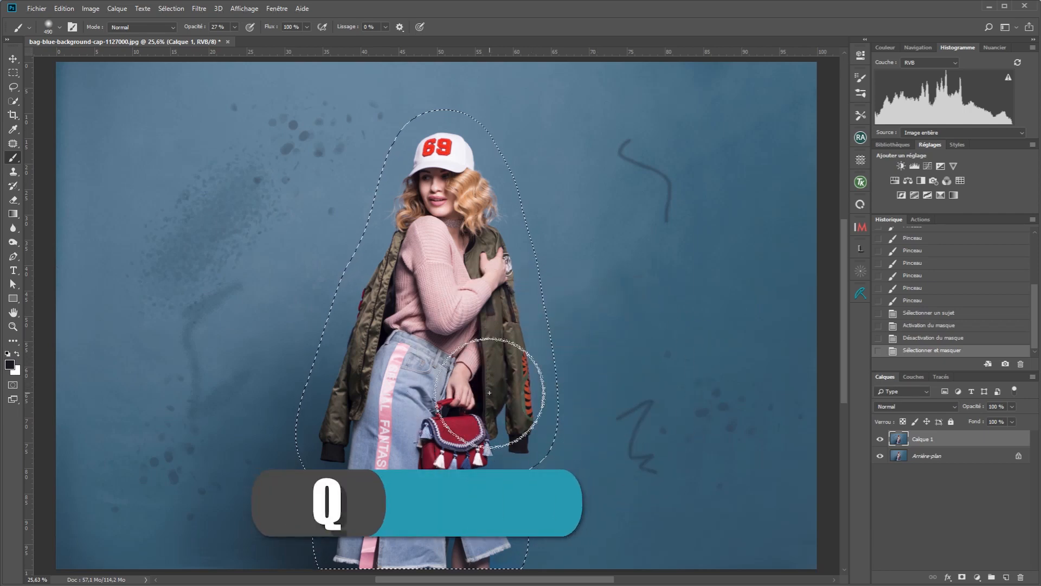
{"action": "key", "text": "q"}
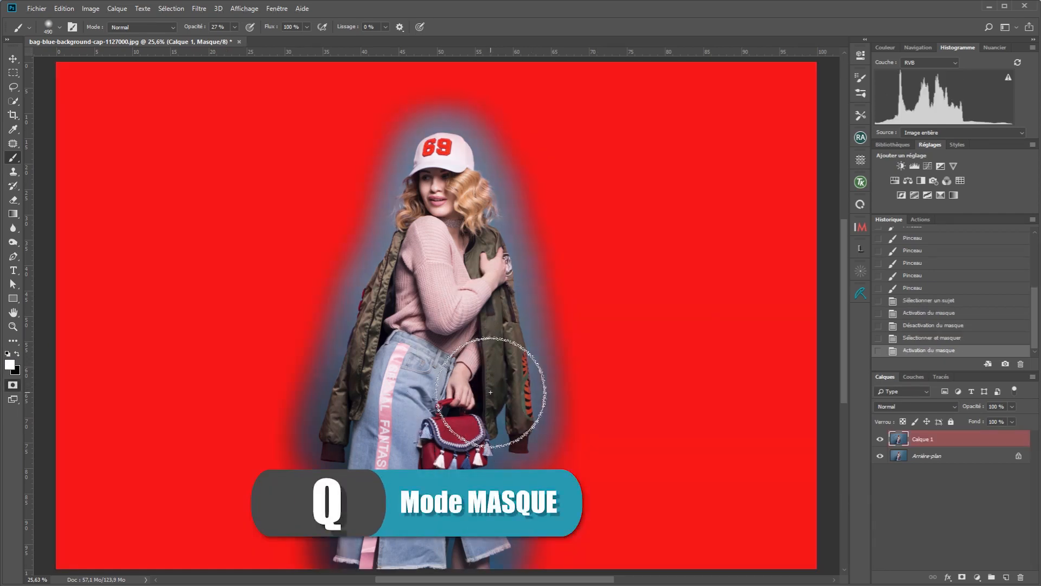
{"action": "left_click_drag", "start_coordinate": [491, 392], "coordinate": [485, 399]}
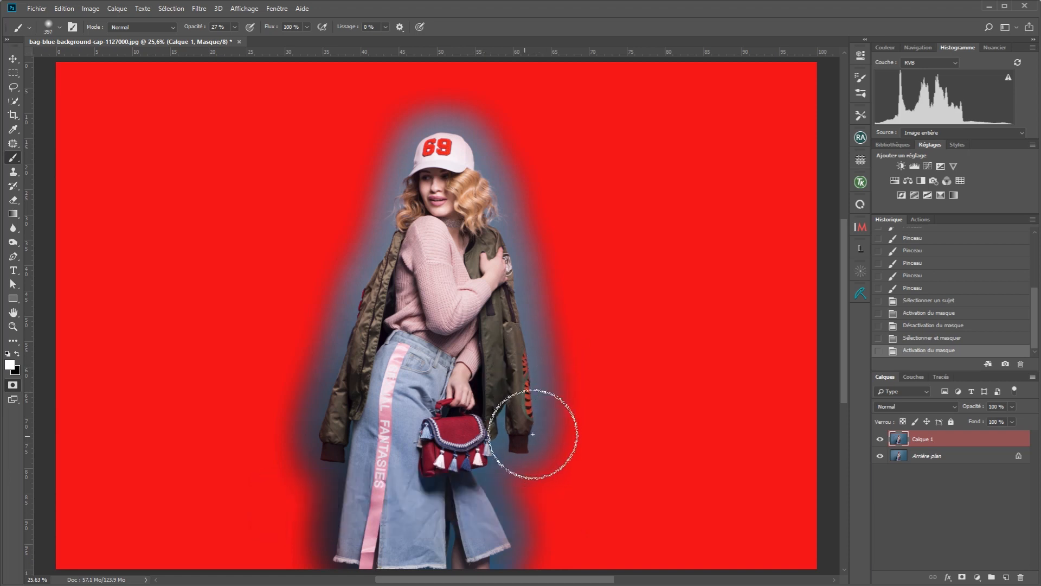
Paint white at 27 % opacity in the Quick Mask around the jacket cuff beside the handbag to protect it more fully
{"action": "left_click_drag", "start_coordinate": [517, 451], "coordinate": [510, 442]}
{"action": "mouse_move", "coordinate": [515, 437]}
{"action": "left_mouse_down"}
{"action": "mouse_move", "coordinate": [533, 414]}
{"action": "mouse_move", "coordinate": [506, 455]}
{"action": "left_mouse_up"}
{"action": "left_click_drag", "start_coordinate": [506, 453], "coordinate": [505, 429]}
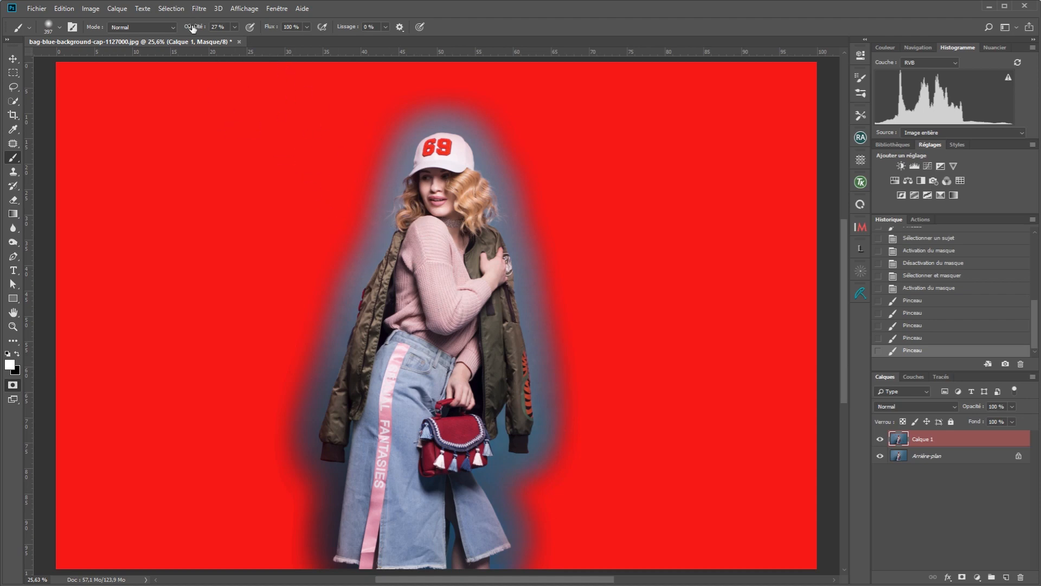
Try a 100 % opacity white stroke on the mask over the backdrop beside the jacket, and undo it
{"action": "mouse_move", "coordinate": [530, 402]}
{"action": "left_mouse_down"}
{"action": "mouse_move", "coordinate": [646, 382]}
{"action": "mouse_move", "coordinate": [542, 393]}
{"action": "mouse_move", "coordinate": [536, 302]}
{"action": "mouse_move", "coordinate": [579, 381]}
{"action": "mouse_move", "coordinate": [578, 337]}
{"action": "mouse_move", "coordinate": [609, 360]}
{"action": "left_mouse_up"}
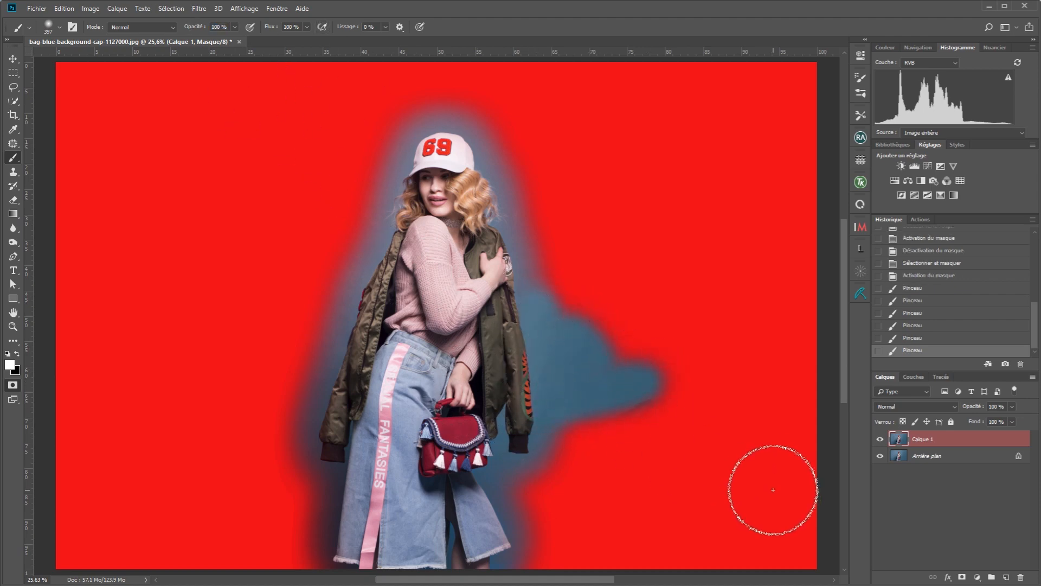
{"action": "key", "text": "ctrl+z"}
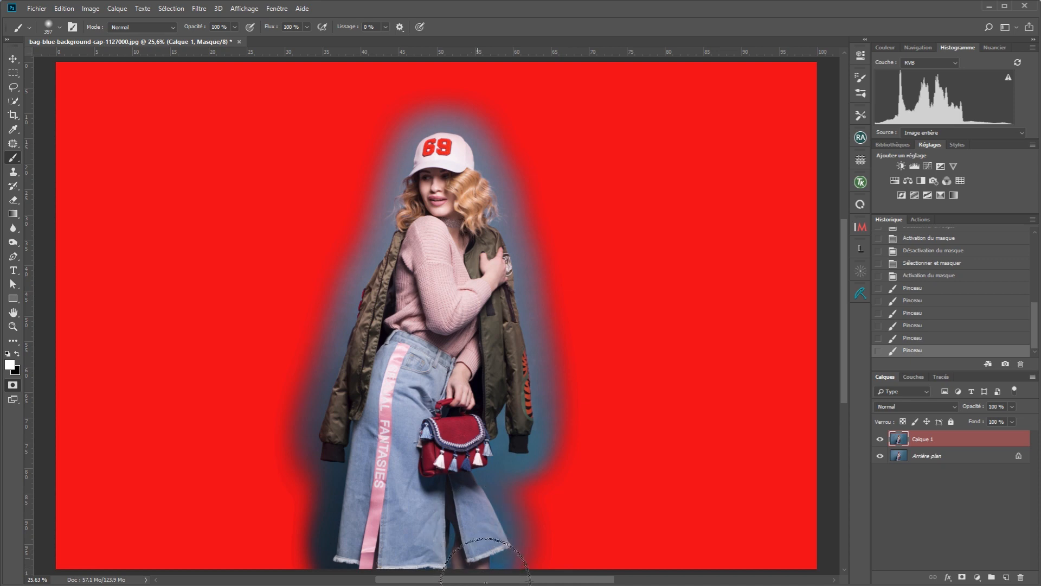
Paint white along the skirt hem with a 420 px brush at 100 % opacity and leave Quick Mask mode
{"action": "left_click_drag", "start_coordinate": [480, 580], "coordinate": [442, 569]}
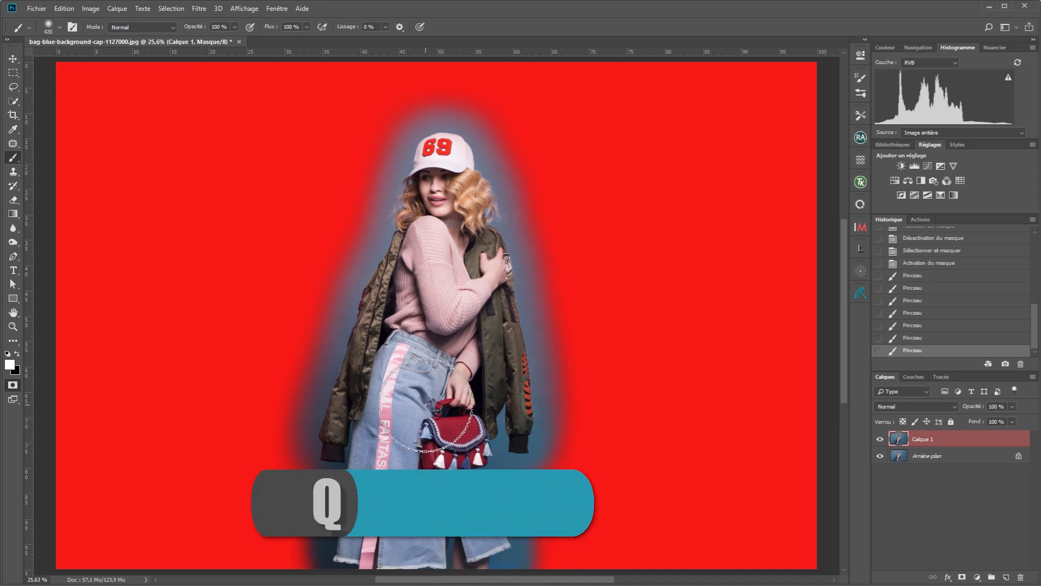
{"action": "key", "text": "q"}
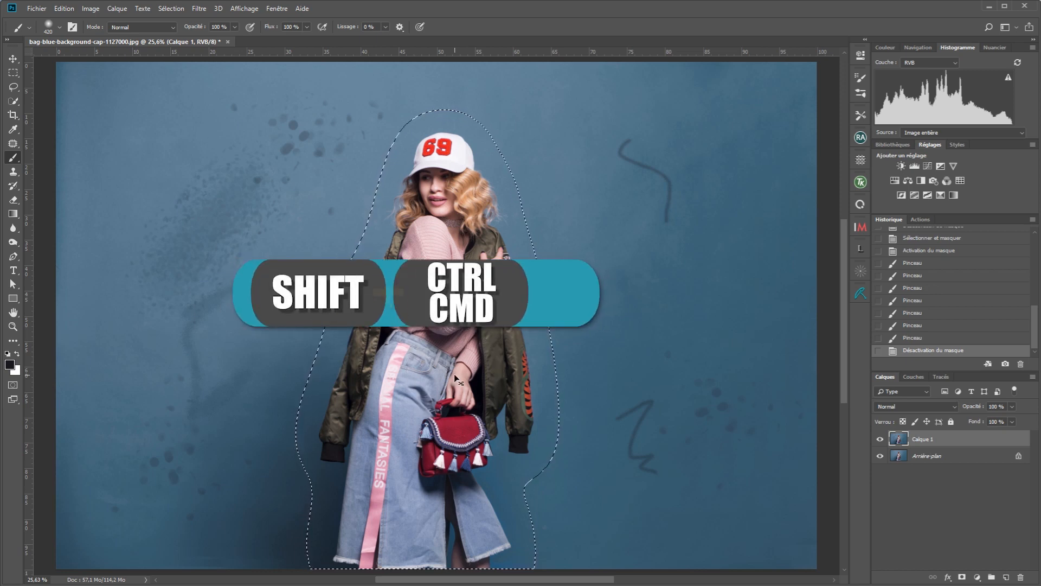
Invert the selection, add it as a layer mask to Calque 1 and check the mask on its own
{"action": "key", "text": "ctrl+shift+i"}
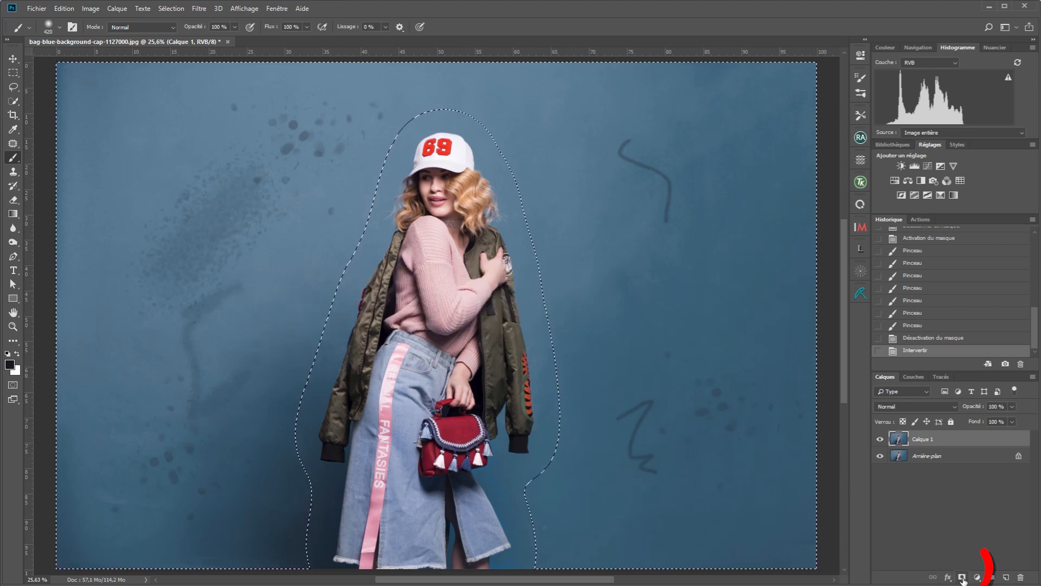
{"action": "left_click", "coordinate": [962, 578]}
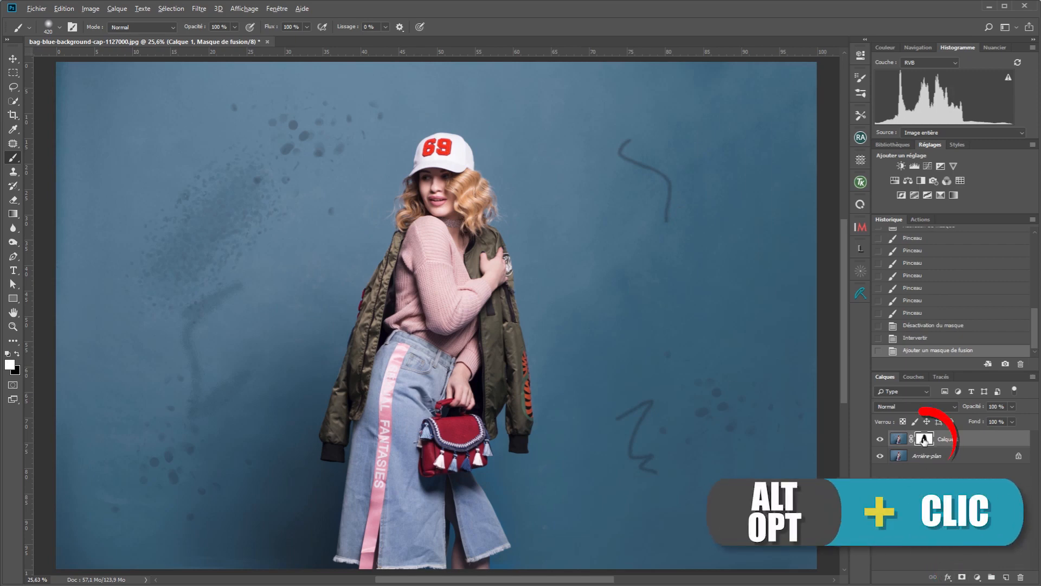
{"action": "left_click", "coordinate": [925, 439], "text": "alt"}
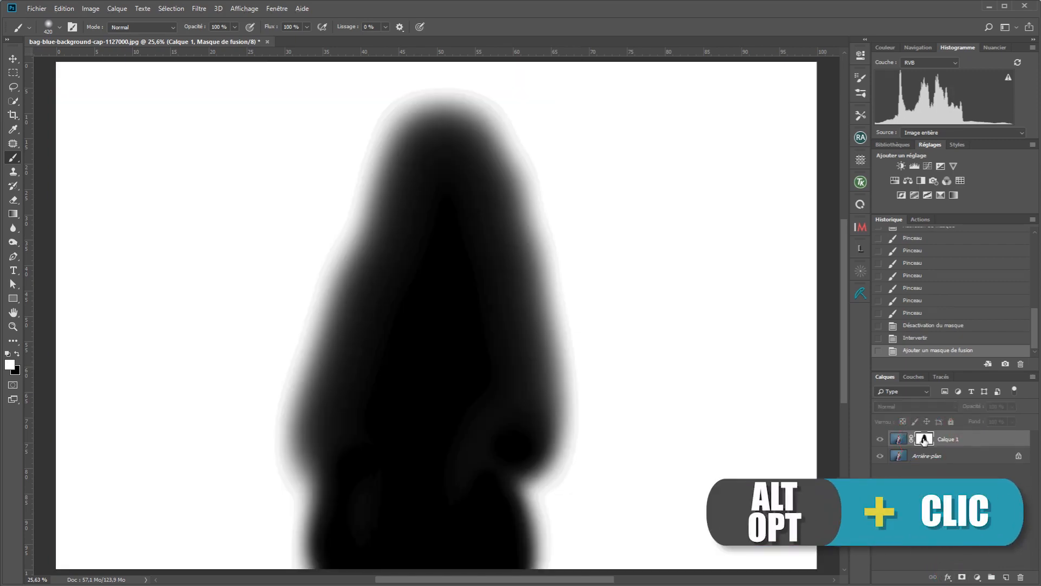
{"action": "left_click", "coordinate": [925, 439], "text": "alt"}
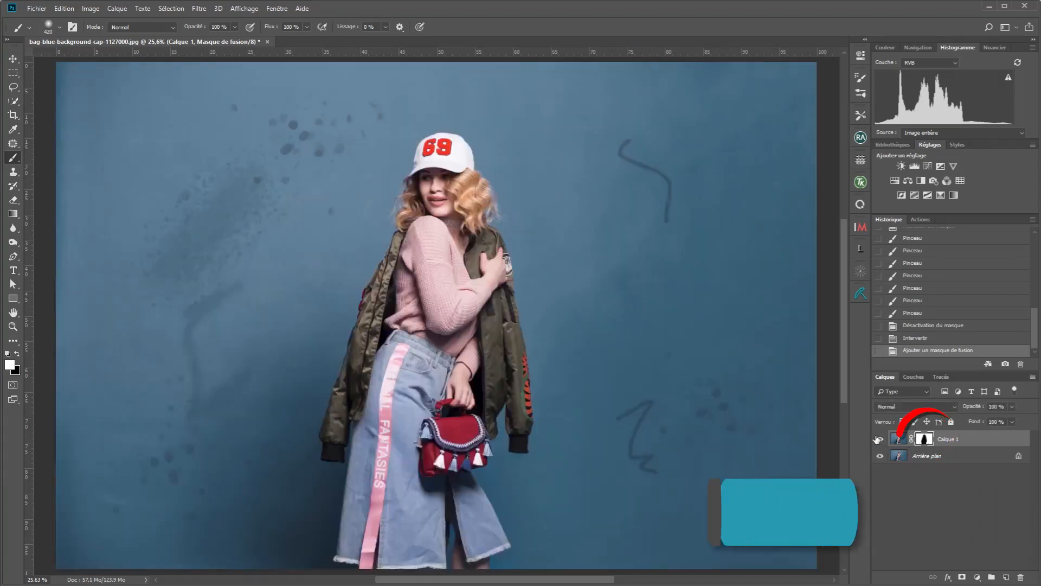
Start a Surface Blur on the image of Calque 1 with a radius of 63 pixels and a threshold of 255 levels
{"action": "left_click", "coordinate": [899, 440]}
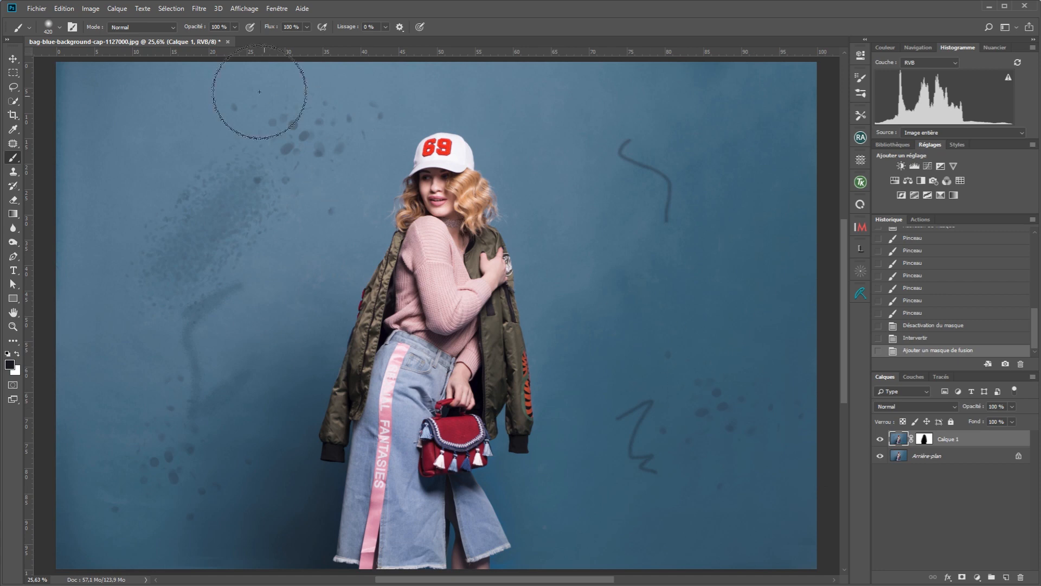
{"action": "left_click", "coordinate": [200, 9]}
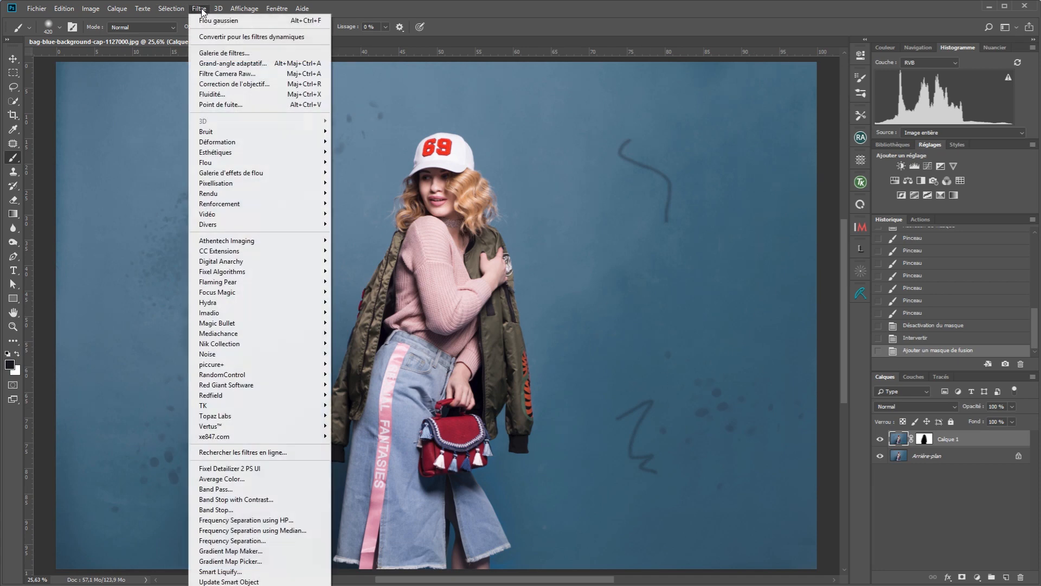
{"action": "left_click", "coordinate": [211, 163]}
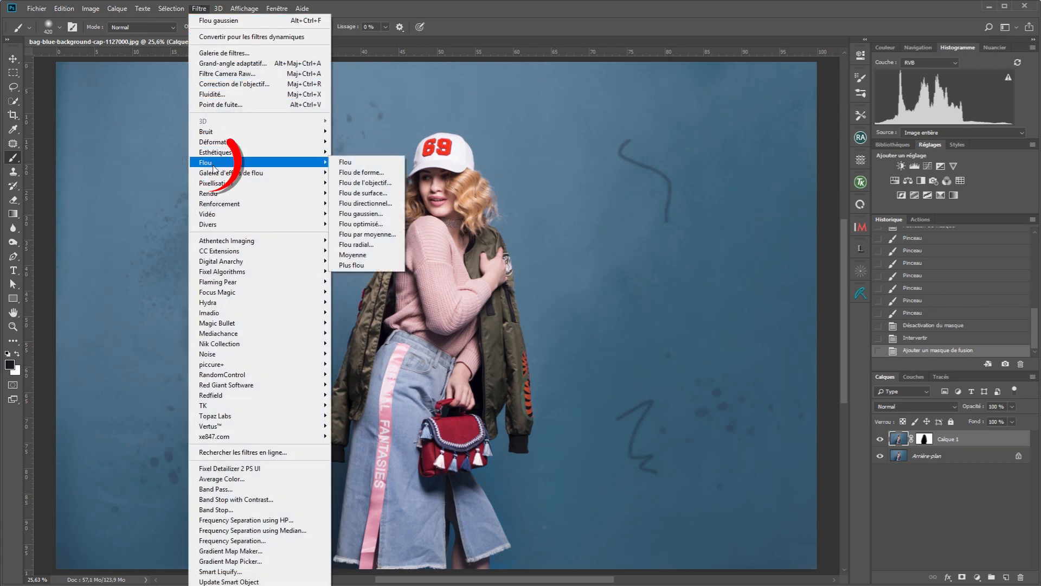
{"action": "left_click", "coordinate": [359, 193]}
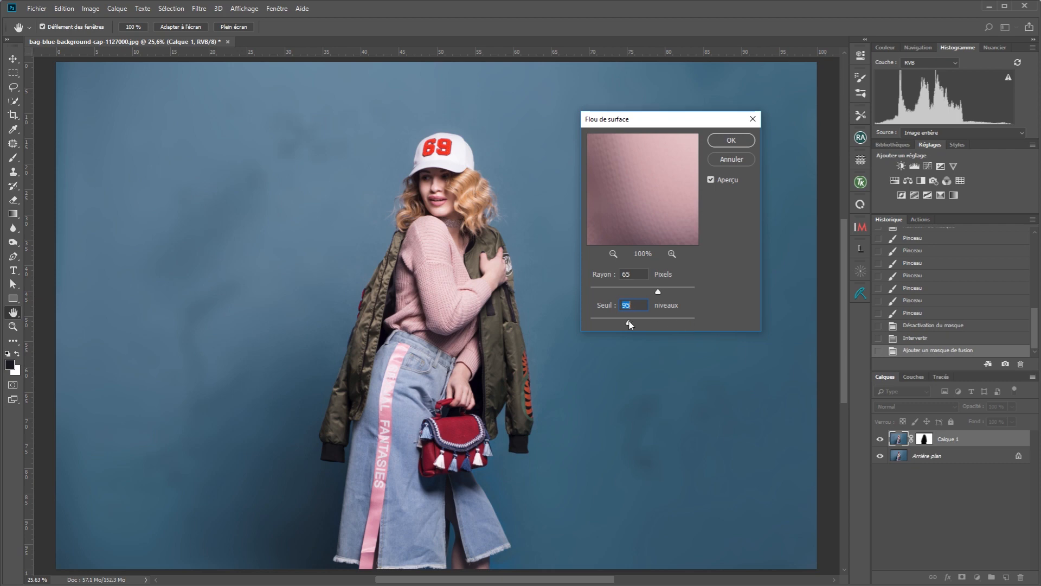
{"action": "left_click_drag", "start_coordinate": [658, 291], "coordinate": [641, 293]}
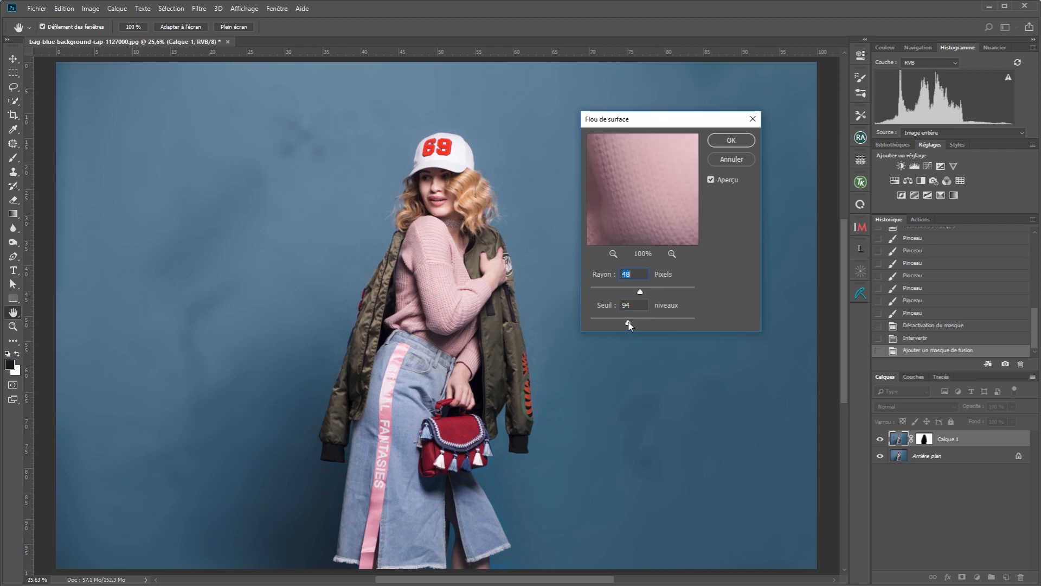
{"action": "left_click_drag", "start_coordinate": [628, 323], "coordinate": [565, 321]}
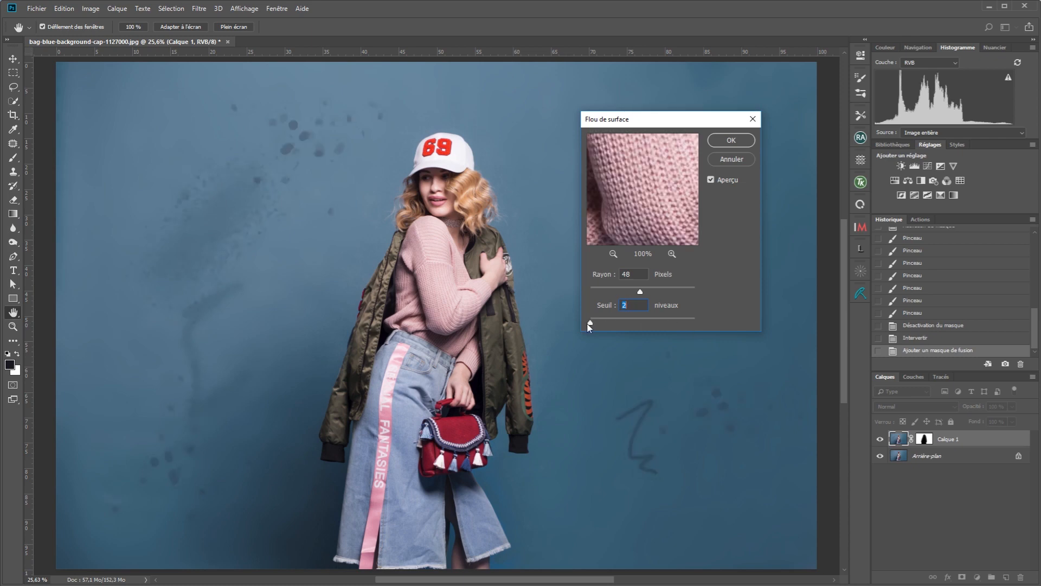
{"action": "left_click_drag", "start_coordinate": [592, 324], "coordinate": [700, 327]}
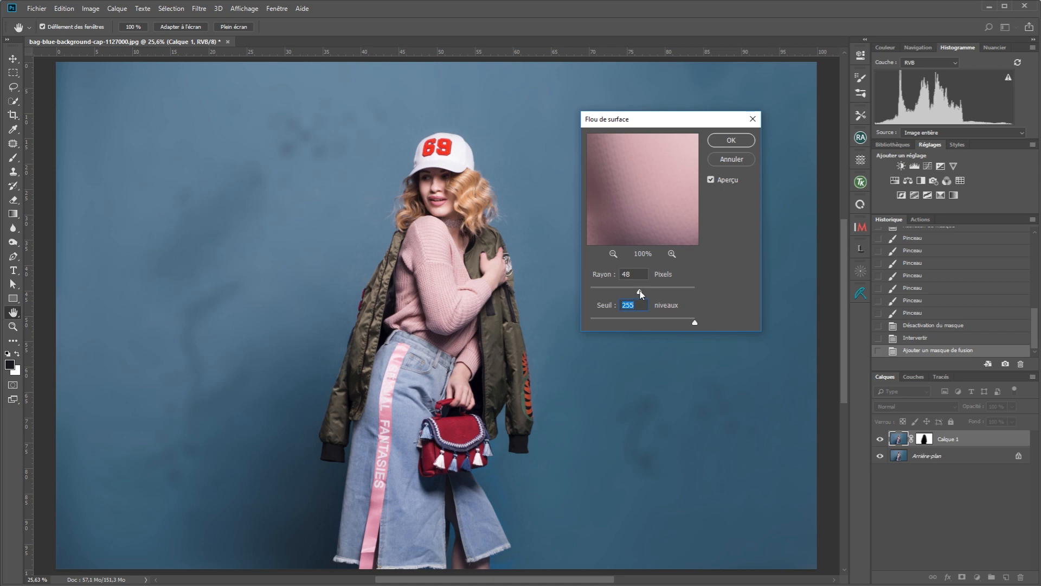
{"action": "mouse_move", "coordinate": [642, 294]}
{"action": "left_mouse_down"}
{"action": "mouse_move", "coordinate": [592, 292]}
{"action": "mouse_move", "coordinate": [649, 293]}
{"action": "left_mouse_up"}
{"action": "left_click_drag", "start_coordinate": [648, 293], "coordinate": [656, 293]}
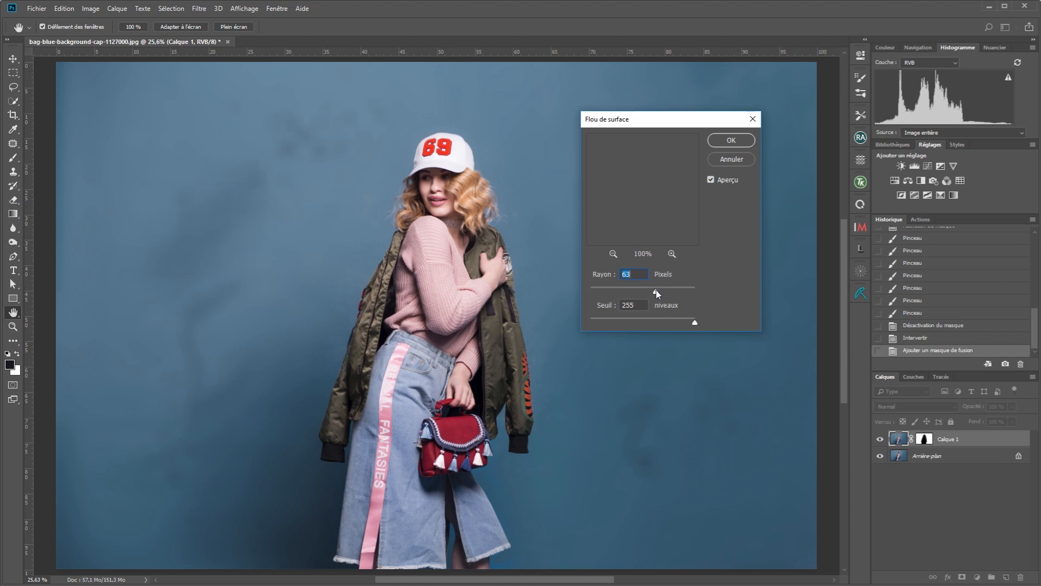
Compare the backdrop with and without the Surface Blur preview, and apply the filter
{"action": "left_click", "coordinate": [710, 180]}
{"action": "left_click", "coordinate": [711, 179]}
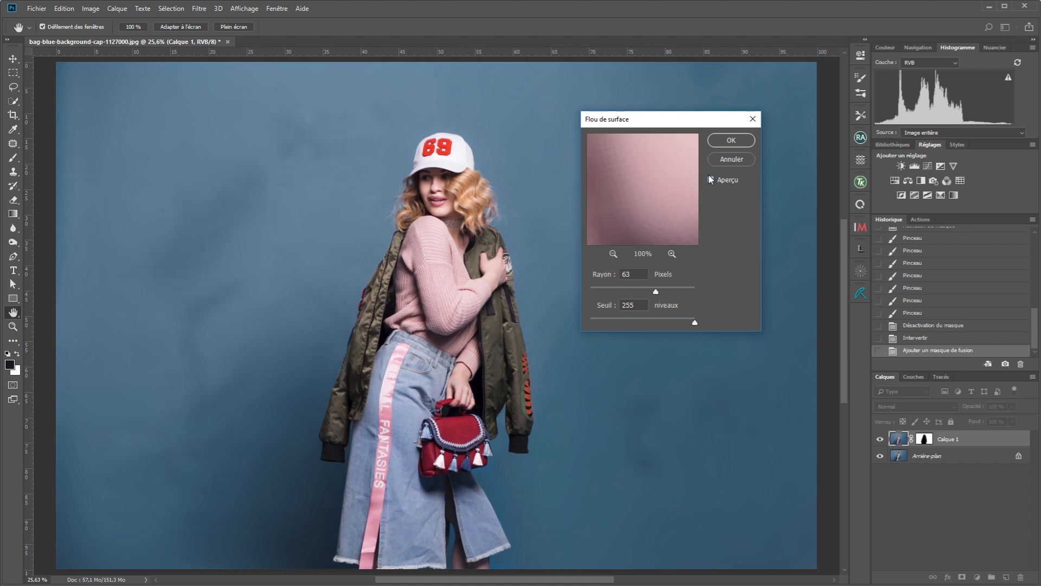
{"action": "left_click", "coordinate": [710, 180]}
{"action": "left_click", "coordinate": [711, 180]}
{"action": "left_click", "coordinate": [710, 180]}
{"action": "left_click", "coordinate": [710, 179]}
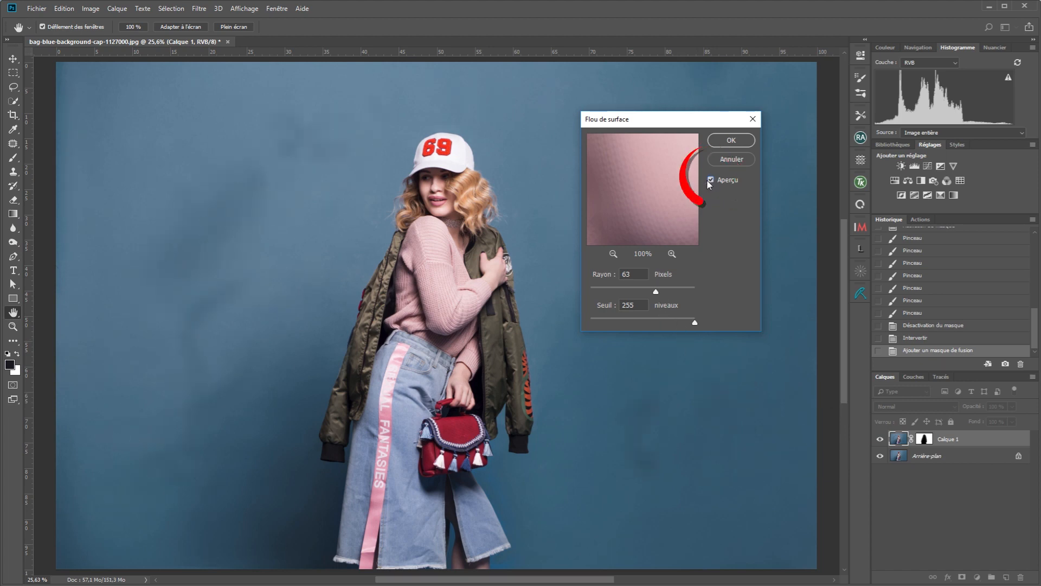
{"action": "left_click", "coordinate": [731, 141]}
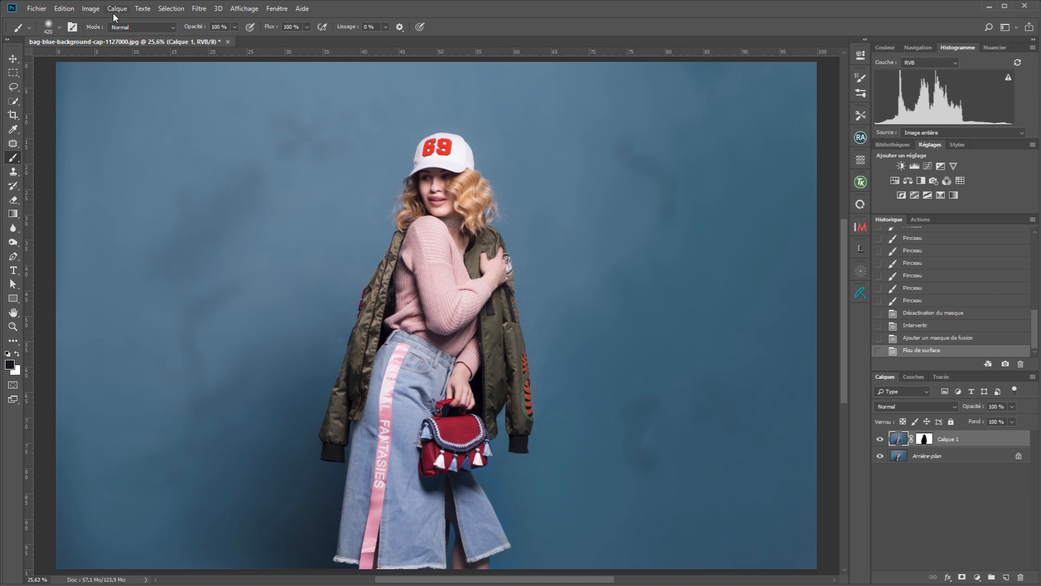
Start a Box Blur (Flou par moyenne) on Calque 1 and settle on a radius of 233 pixels after trying weaker and stronger values
{"action": "left_click", "coordinate": [199, 8]}
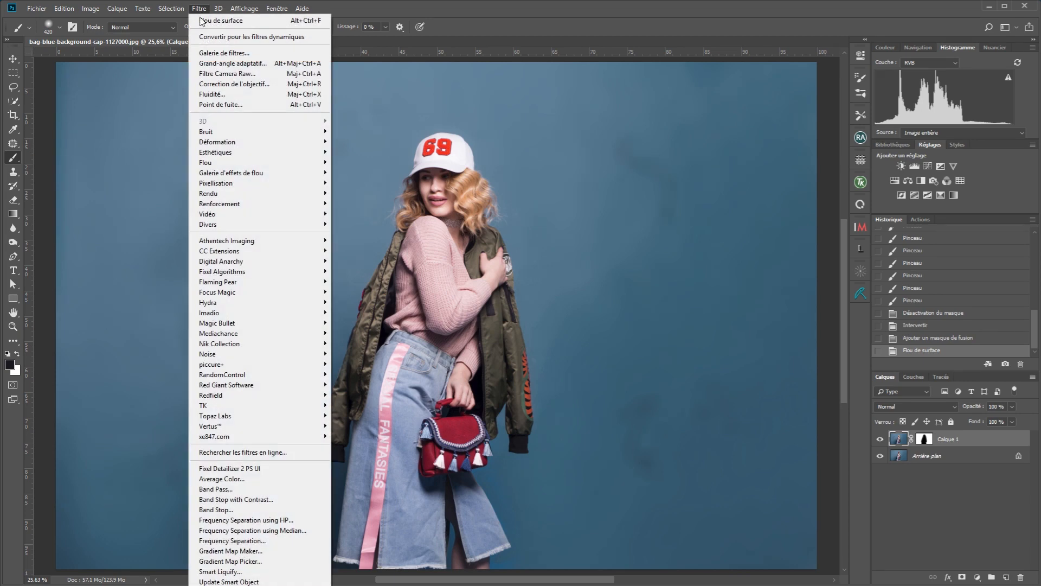
{"action": "mouse_move", "coordinate": [217, 163]}
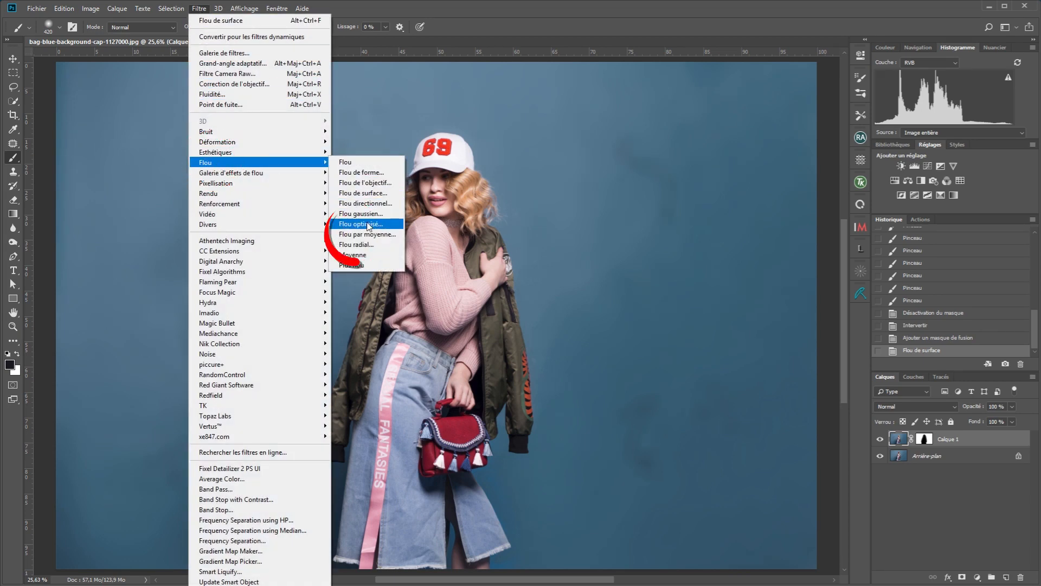
{"action": "left_click", "coordinate": [365, 235]}
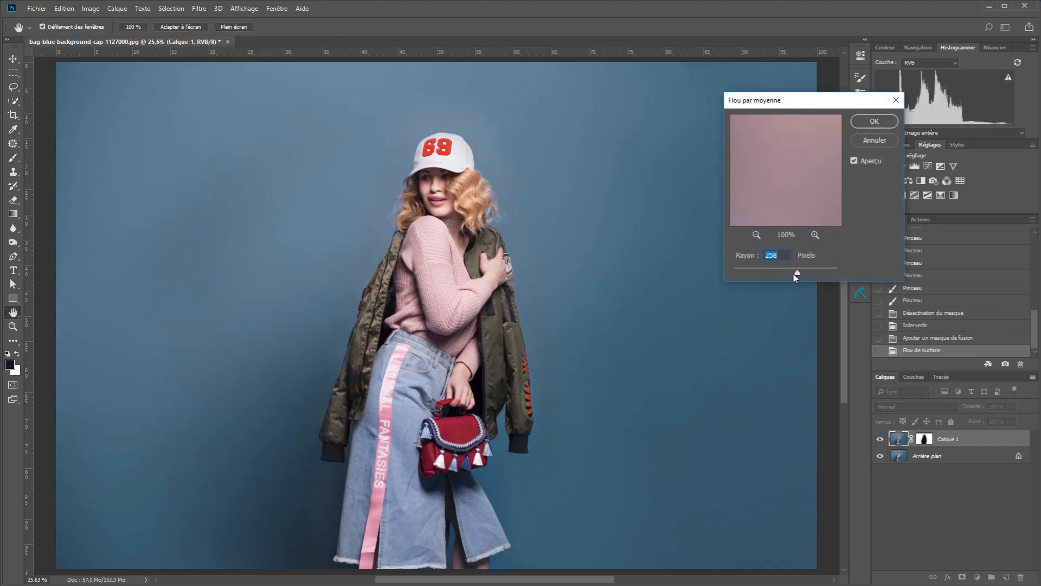
{"action": "left_click_drag", "start_coordinate": [793, 274], "coordinate": [723, 272]}
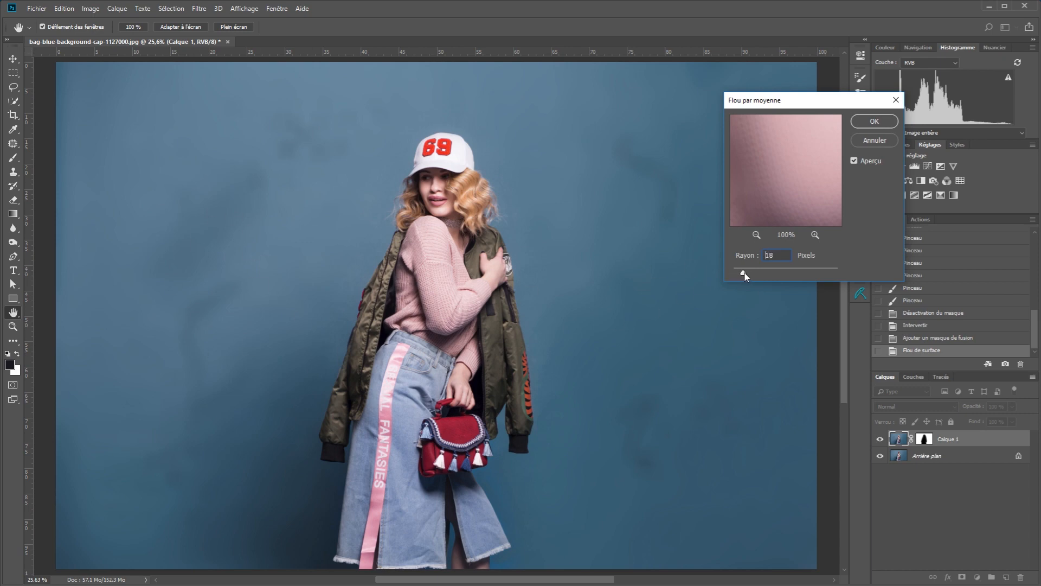
{"action": "left_click_drag", "start_coordinate": [744, 274], "coordinate": [765, 275]}
{"action": "left_click_drag", "start_coordinate": [836, 271], "coordinate": [815, 274]}
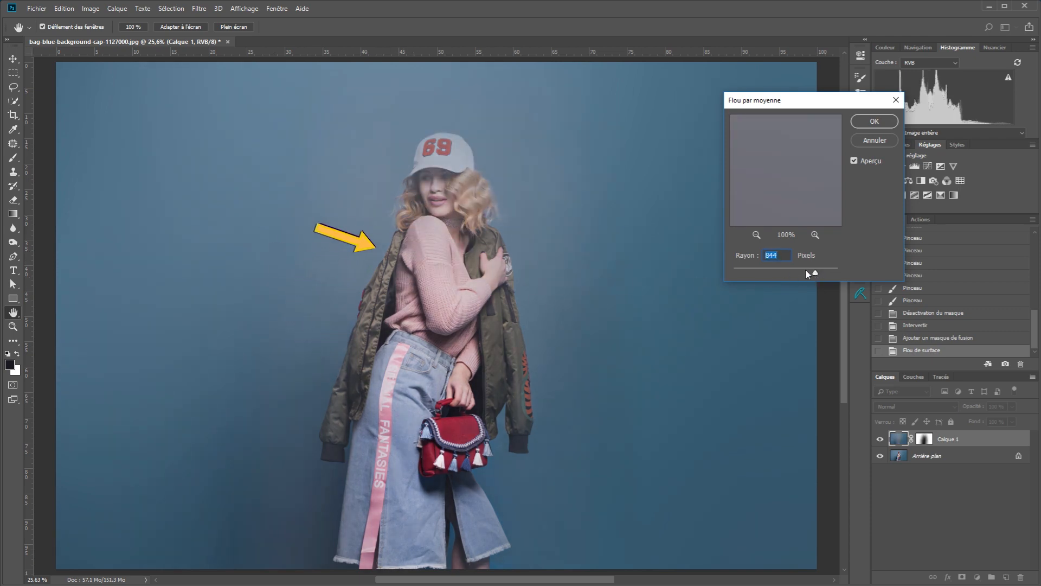
{"action": "mouse_move", "coordinate": [802, 276]}
{"action": "left_mouse_down"}
{"action": "mouse_move", "coordinate": [733, 275]}
{"action": "mouse_move", "coordinate": [806, 271]}
{"action": "mouse_move", "coordinate": [793, 274]}
{"action": "left_mouse_up"}
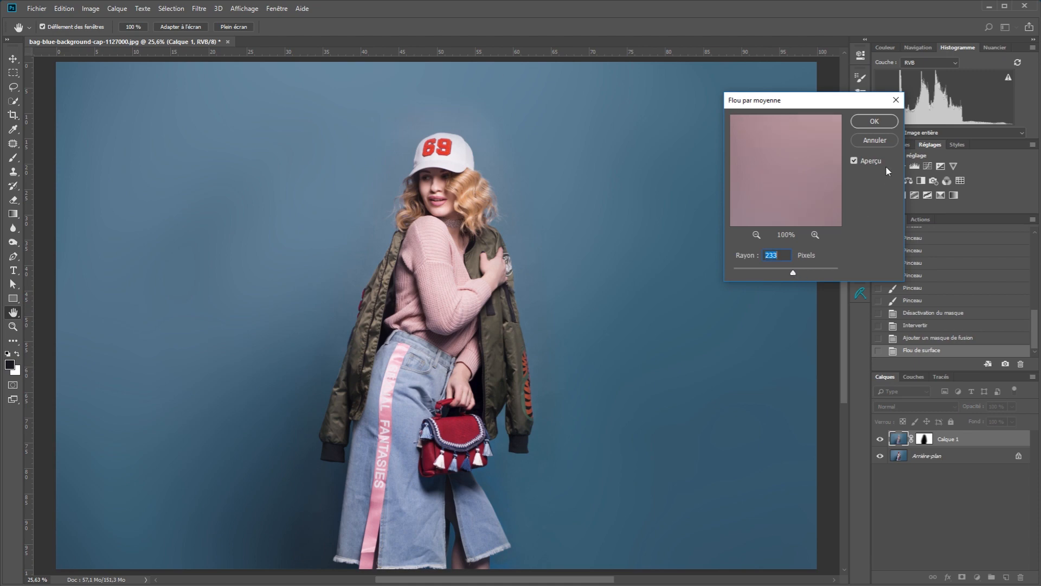
Compare the backdrop with and without the Box Blur preview, and apply the filter
{"action": "left_click", "coordinate": [855, 161]}
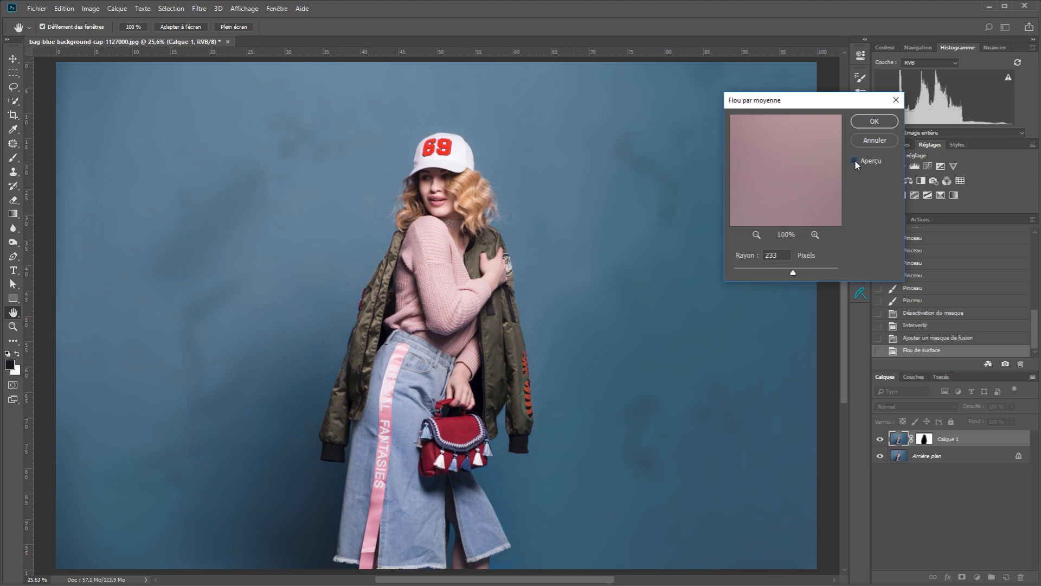
{"action": "left_click", "coordinate": [855, 161]}
{"action": "left_click", "coordinate": [855, 161]}
{"action": "left_click", "coordinate": [854, 161]}
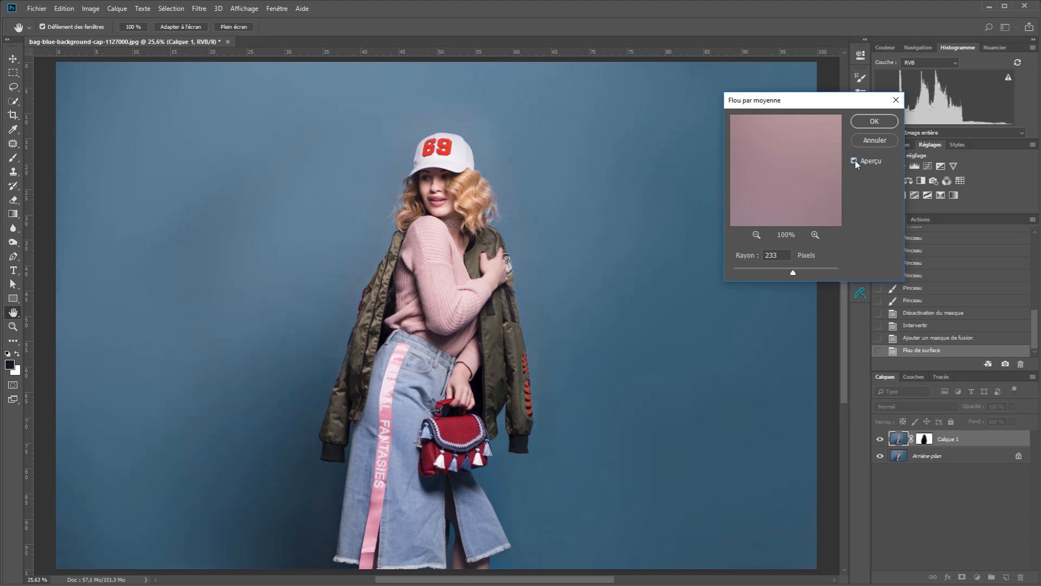
{"action": "left_click", "coordinate": [875, 121]}
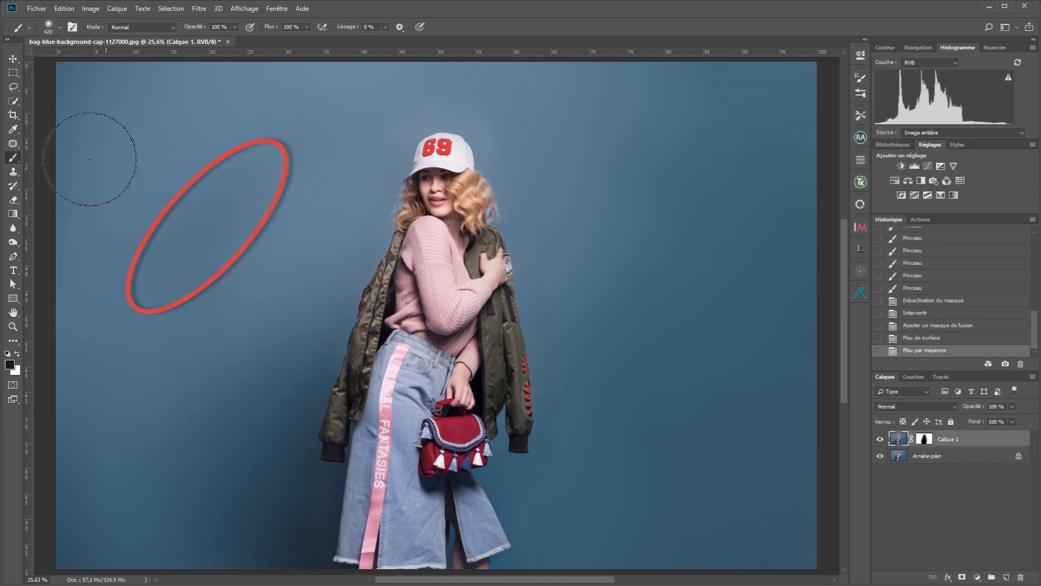
Lasso the dark patch of backdrop left of the model, feather the selection by roughly 100 pixels, and preview it in Quick Mask mode
{"action": "left_click", "coordinate": [13, 87]}
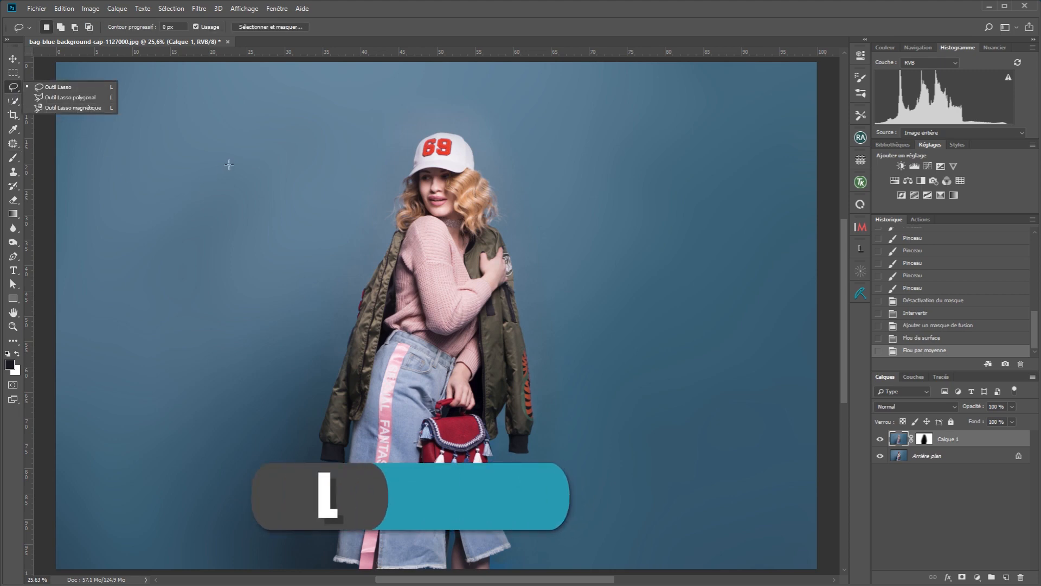
{"action": "mouse_move", "coordinate": [246, 142]}
{"action": "left_mouse_down"}
{"action": "mouse_move", "coordinate": [225, 141]}
{"action": "mouse_move", "coordinate": [163, 170]}
{"action": "mouse_move", "coordinate": [125, 250]}
{"action": "mouse_move", "coordinate": [123, 297]}
{"action": "mouse_move", "coordinate": [153, 320]}
{"action": "mouse_move", "coordinate": [218, 320]}
{"action": "mouse_move", "coordinate": [257, 278]}
{"action": "mouse_move", "coordinate": [289, 185]}
{"action": "mouse_move", "coordinate": [278, 152]}
{"action": "mouse_move", "coordinate": [248, 137]}
{"action": "left_mouse_up"}
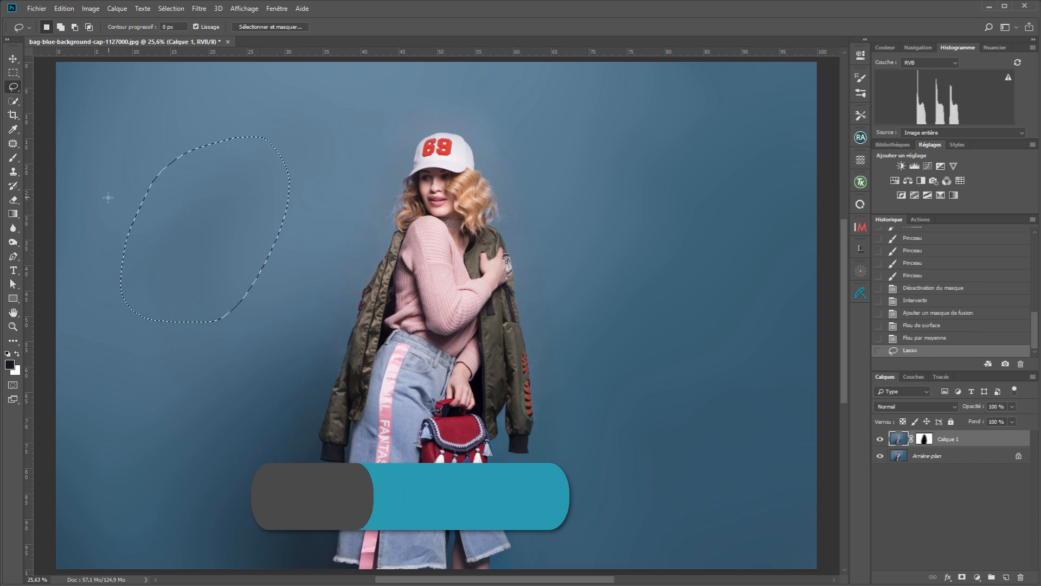
{"action": "left_click", "coordinate": [168, 9]}
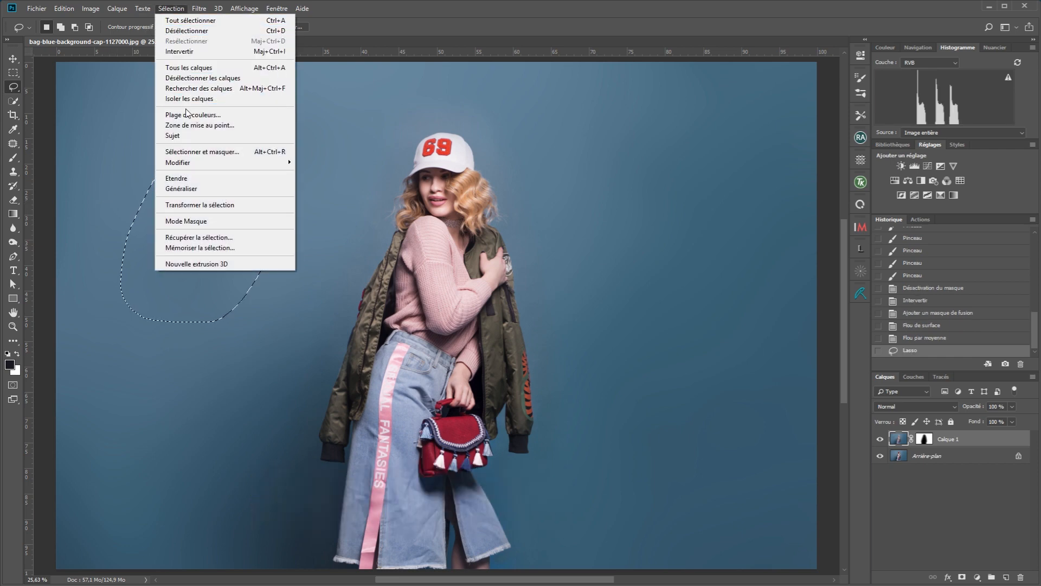
{"action": "mouse_move", "coordinate": [191, 164]}
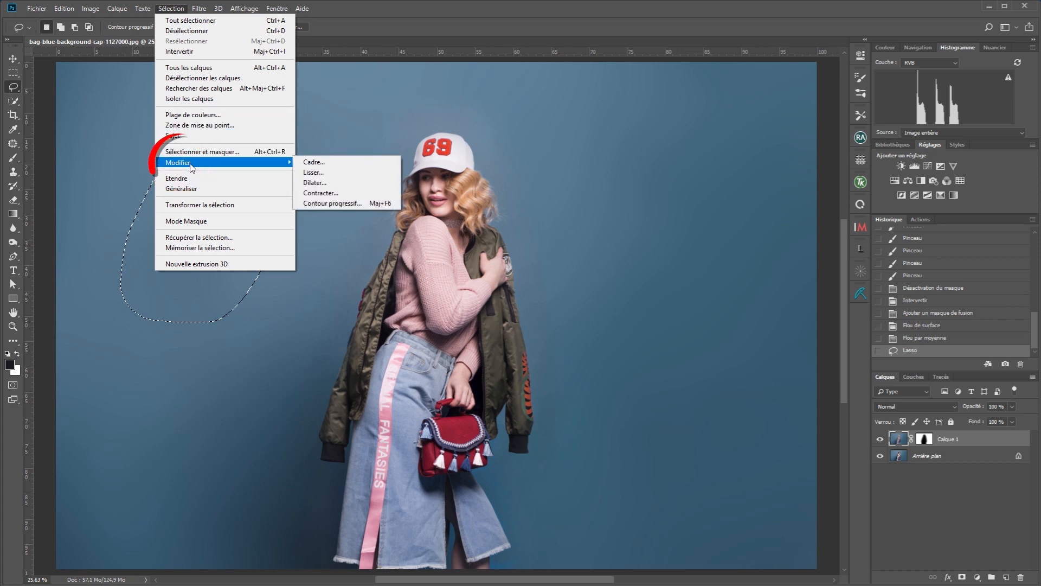
{"action": "left_click", "coordinate": [332, 203]}
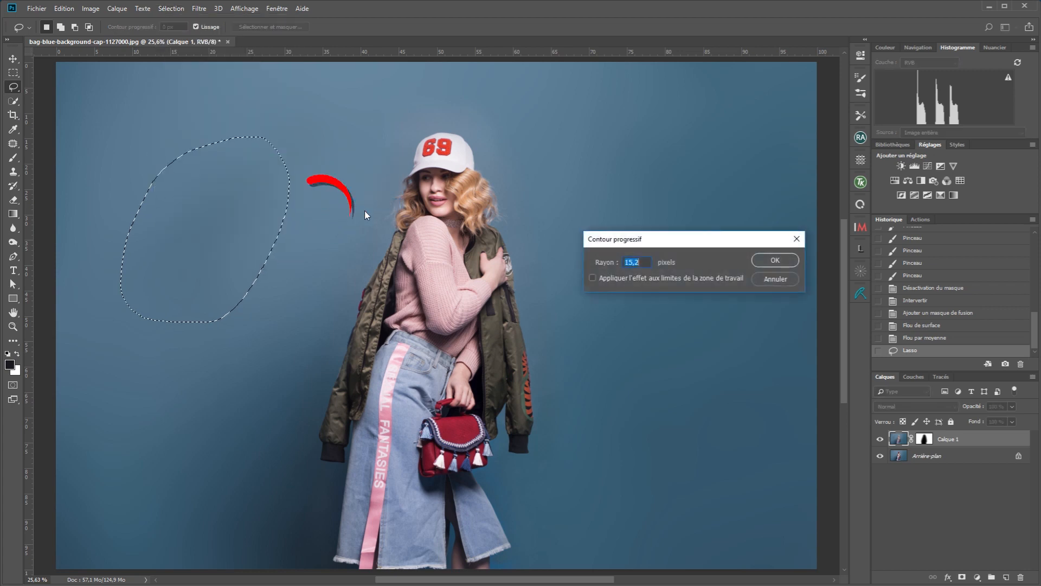
{"action": "mouse_move", "coordinate": [616, 265]}
{"action": "left_mouse_down"}
{"action": "mouse_move", "coordinate": [918, 248]}
{"action": "mouse_move", "coordinate": [835, 274]}
{"action": "left_mouse_up"}
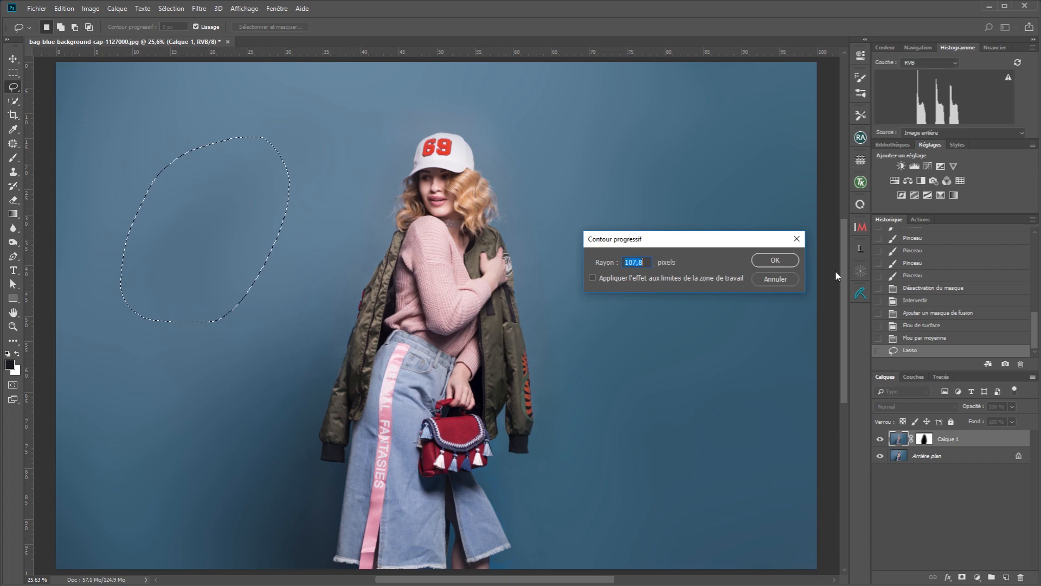
{"action": "left_click_drag", "start_coordinate": [610, 263], "coordinate": [618, 265]}
{"action": "left_click", "coordinate": [768, 263]}
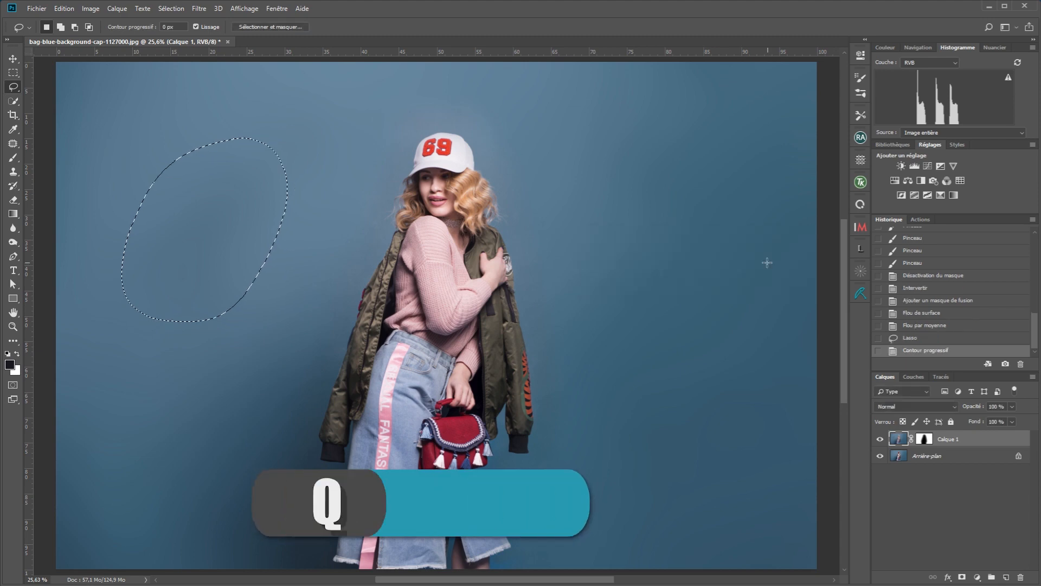
{"action": "key", "text": "q"}
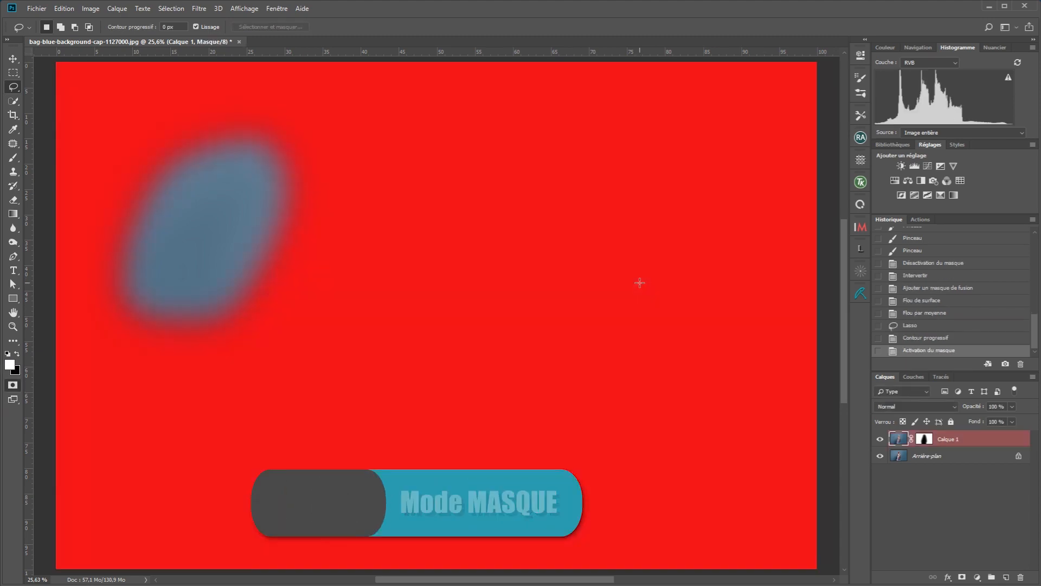
{"action": "key", "text": "q"}
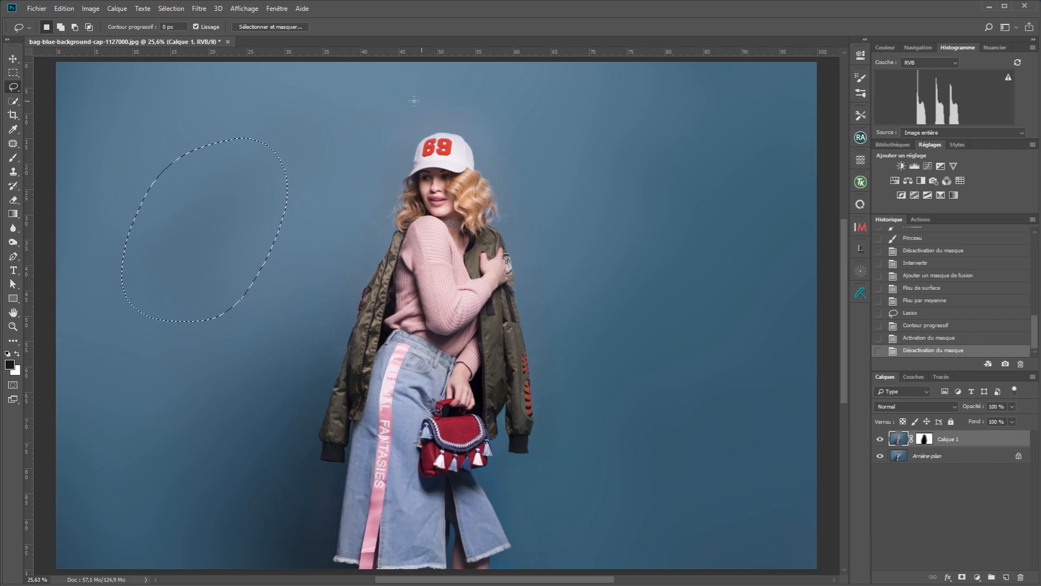
Apply a slightly stronger Box Blur (Flou par moyenne) to the selected backdrop area on Calque 1
{"action": "left_click", "coordinate": [195, 10]}
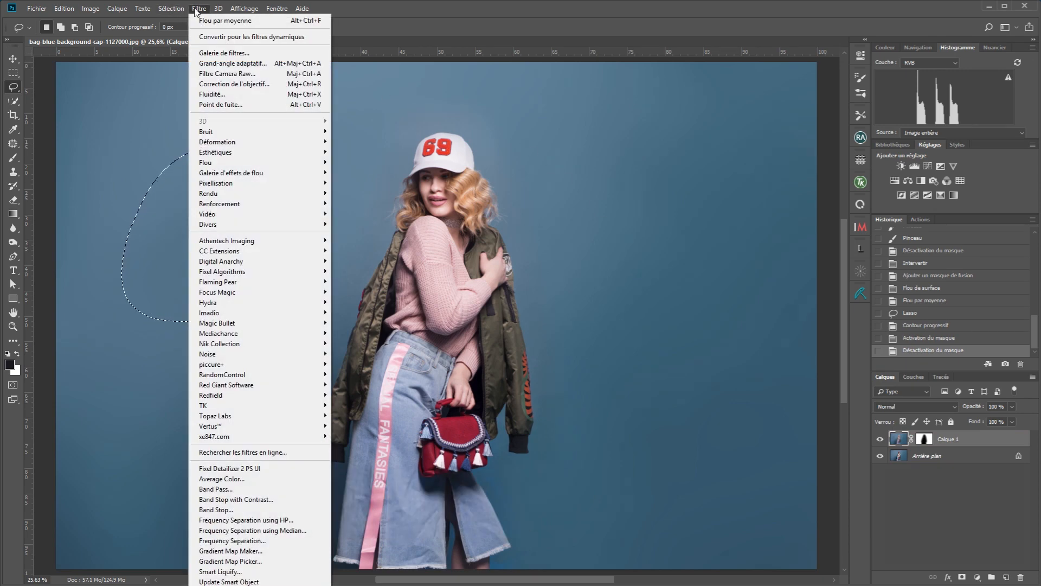
{"action": "mouse_move", "coordinate": [223, 164]}
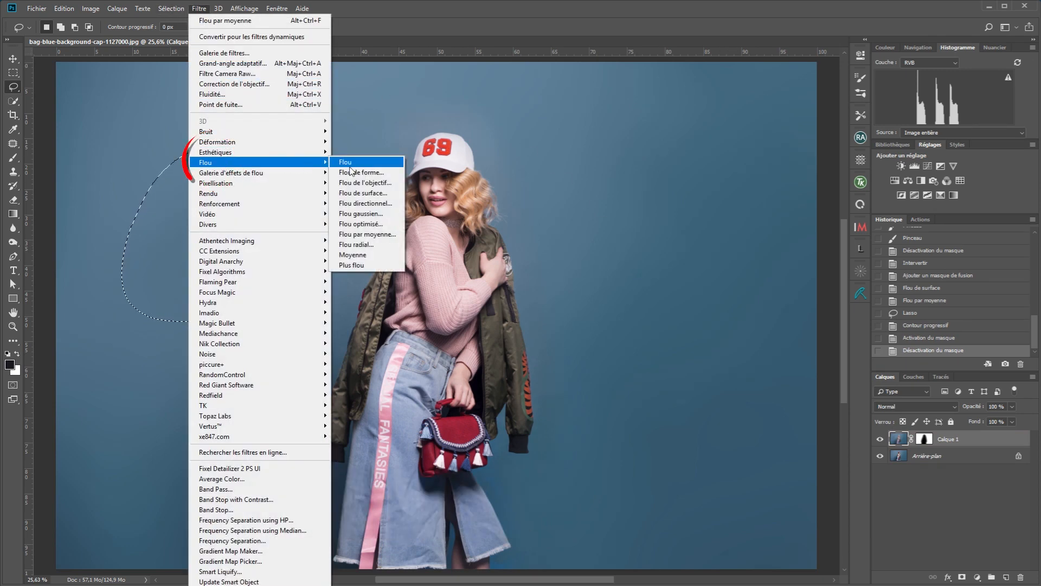
{"action": "left_click", "coordinate": [365, 234]}
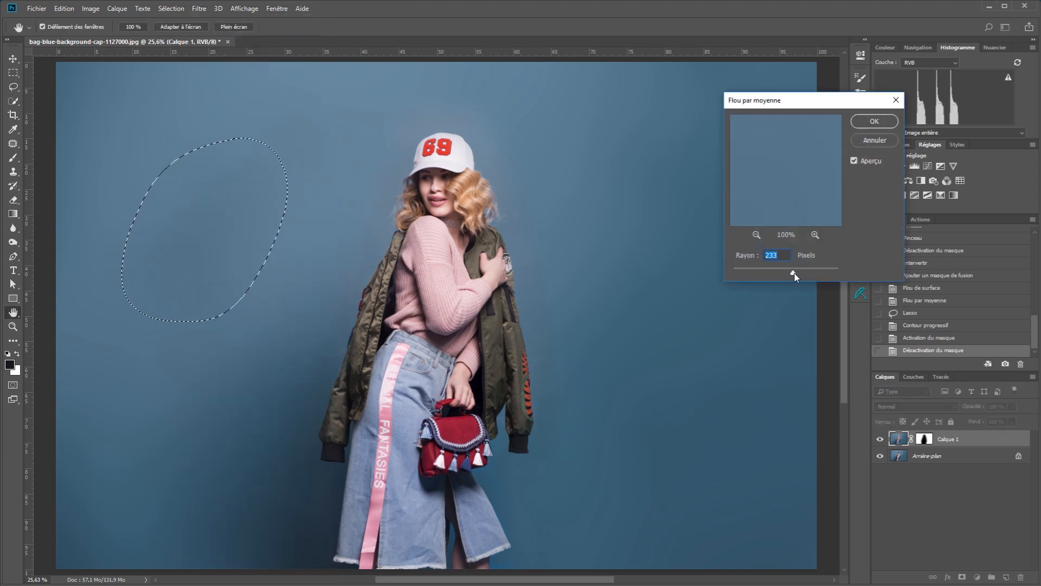
{"action": "mouse_move", "coordinate": [793, 276]}
{"action": "left_mouse_down"}
{"action": "mouse_move", "coordinate": [692, 279]}
{"action": "mouse_move", "coordinate": [802, 273]}
{"action": "left_mouse_up"}
{"action": "left_click", "coordinate": [870, 121]}
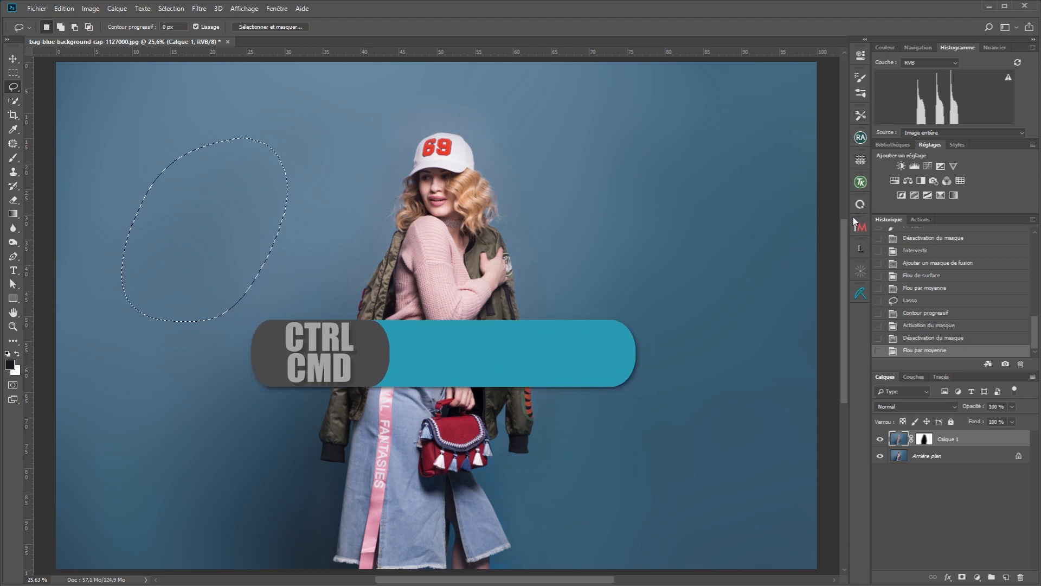
Clear the selection, and compare the cleaned backdrop with the earlier stained history state before returning to the latest state
{"action": "key", "text": "ctrl+d"}
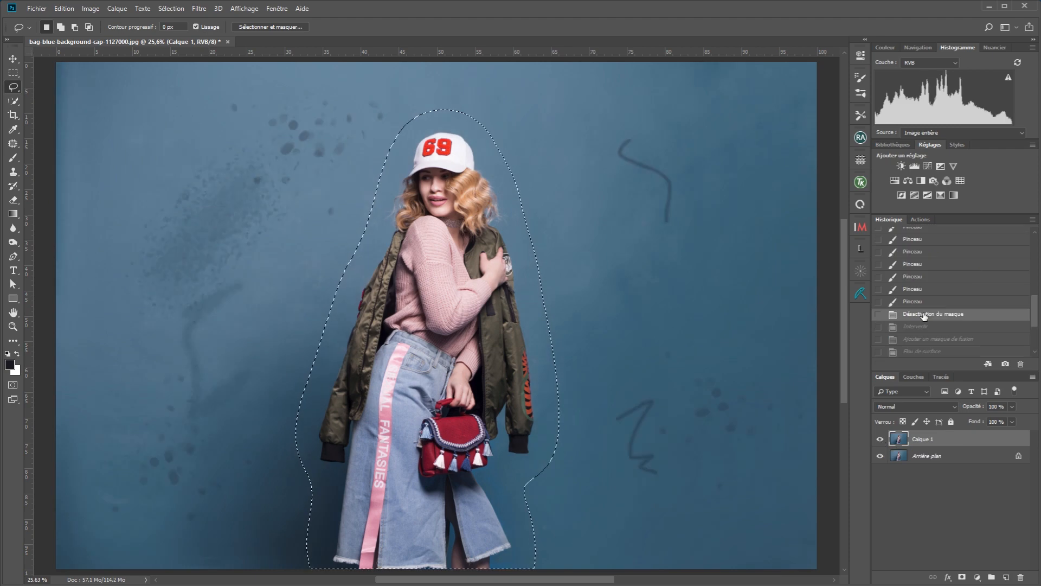
{"action": "left_click_drag", "start_coordinate": [1034, 314], "coordinate": [1032, 350]}
{"action": "left_click", "coordinate": [923, 351]}
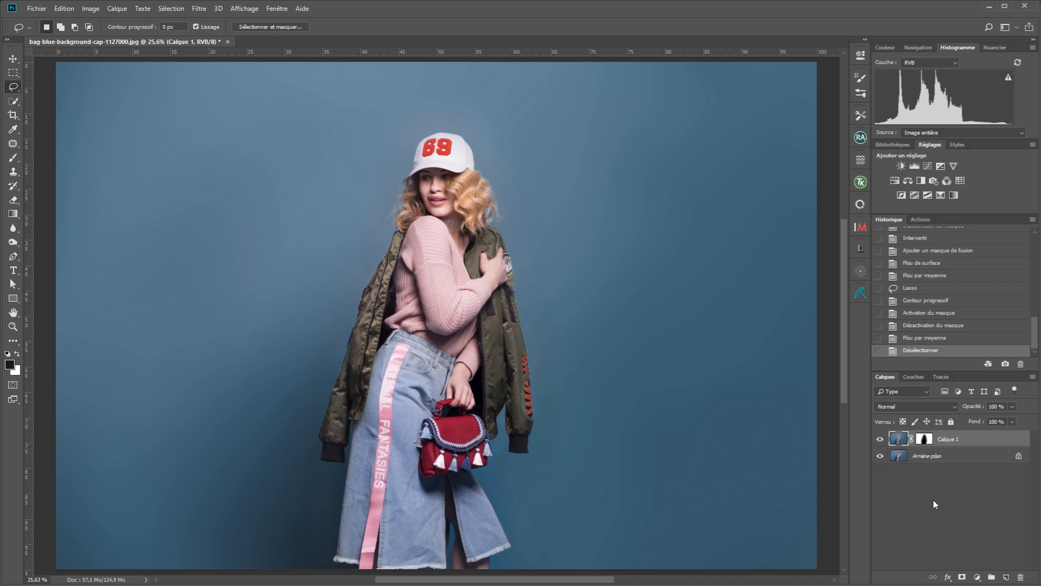
Add a new layer above Calque 1 and fill it with 50% gray at 100% opacity, using the Incrustation fill mode
{"action": "left_click", "coordinate": [1006, 577]}
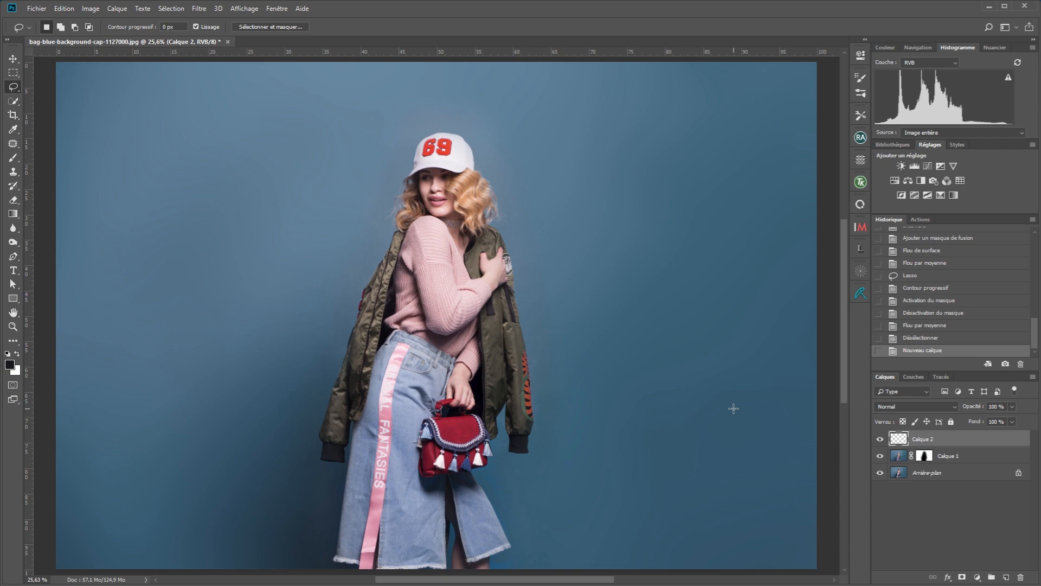
{"action": "key", "text": "shift+F5"}
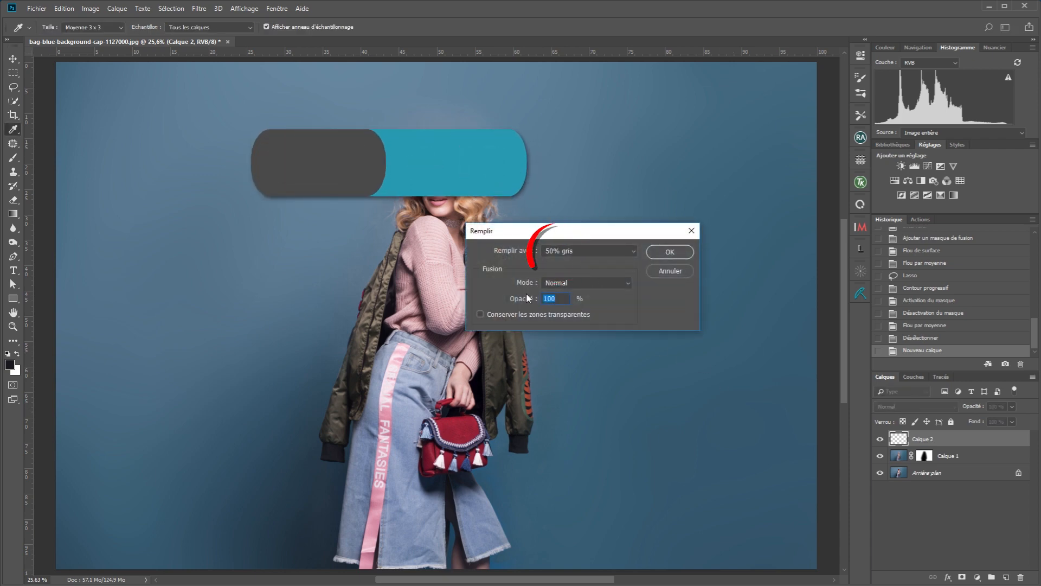
{"action": "left_click", "coordinate": [624, 287]}
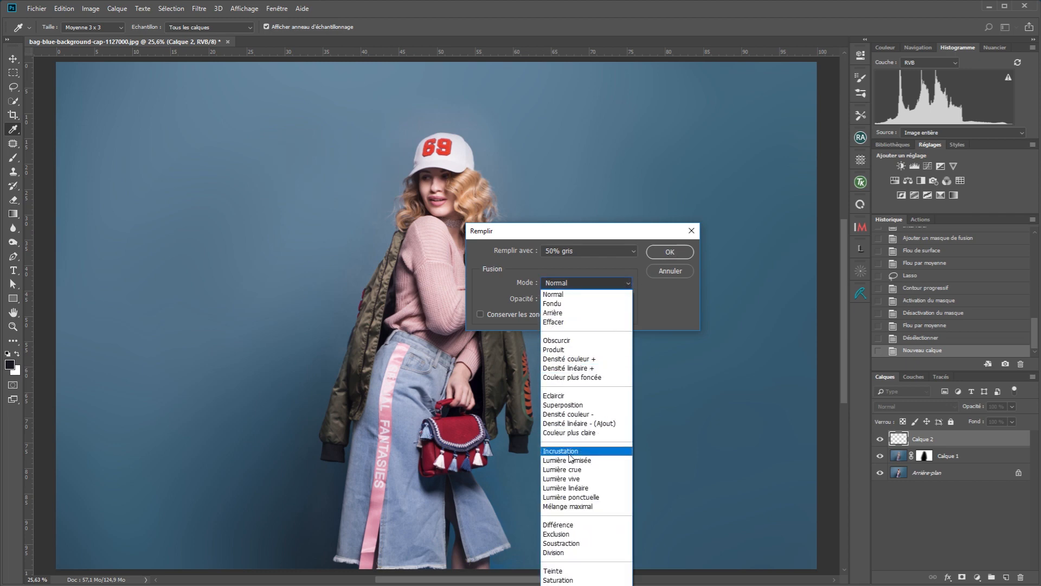
{"action": "left_click", "coordinate": [570, 457]}
{"action": "left_click", "coordinate": [670, 252]}
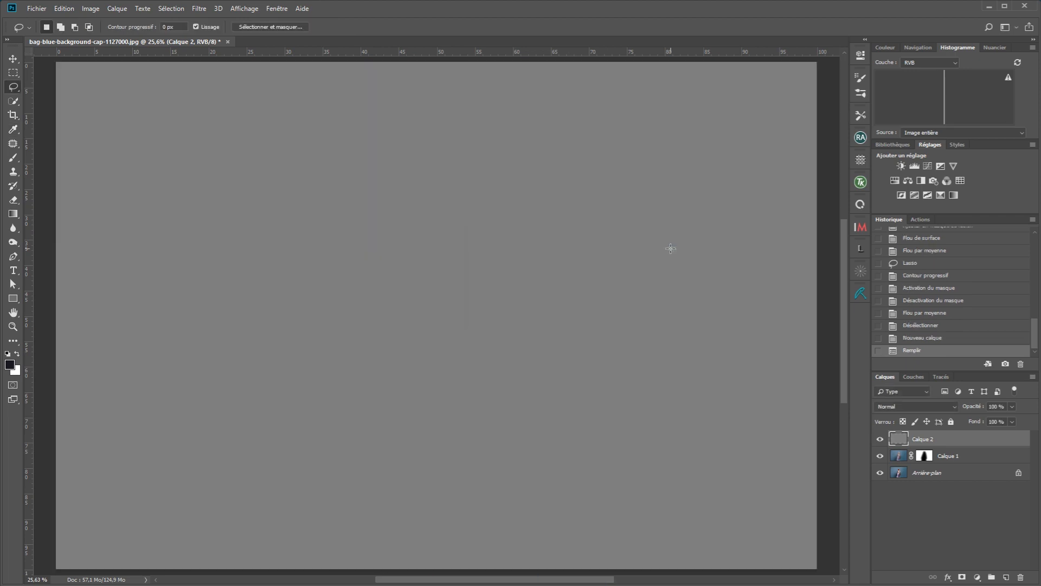
Set the blend mode of the gray layer Calque 2 to Incrustation and convert the layer to a smart object
{"action": "left_click", "coordinate": [921, 406]}
{"action": "left_click", "coordinate": [893, 541]}
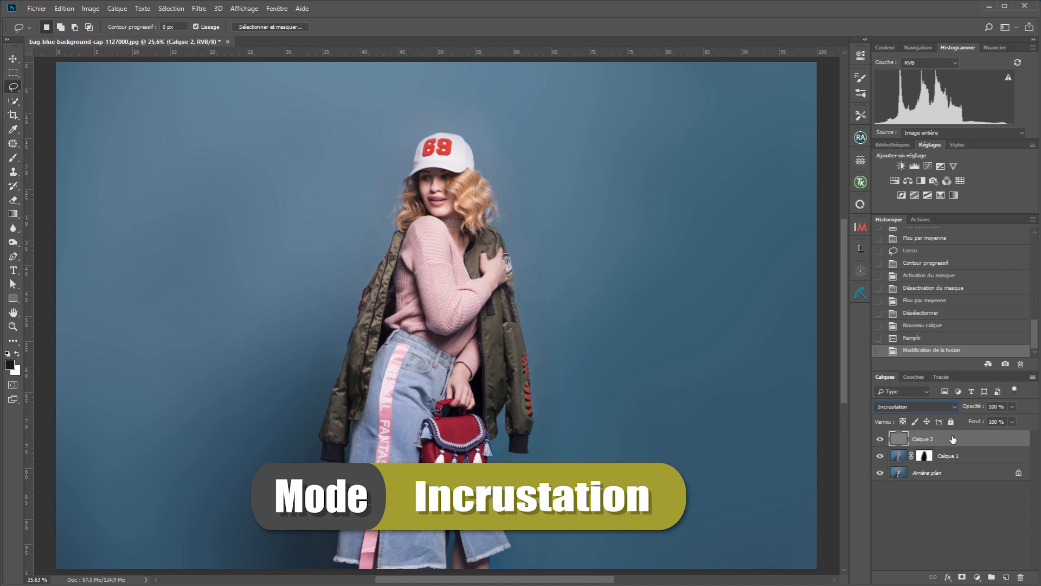
{"action": "right_click", "coordinate": [953, 439]}
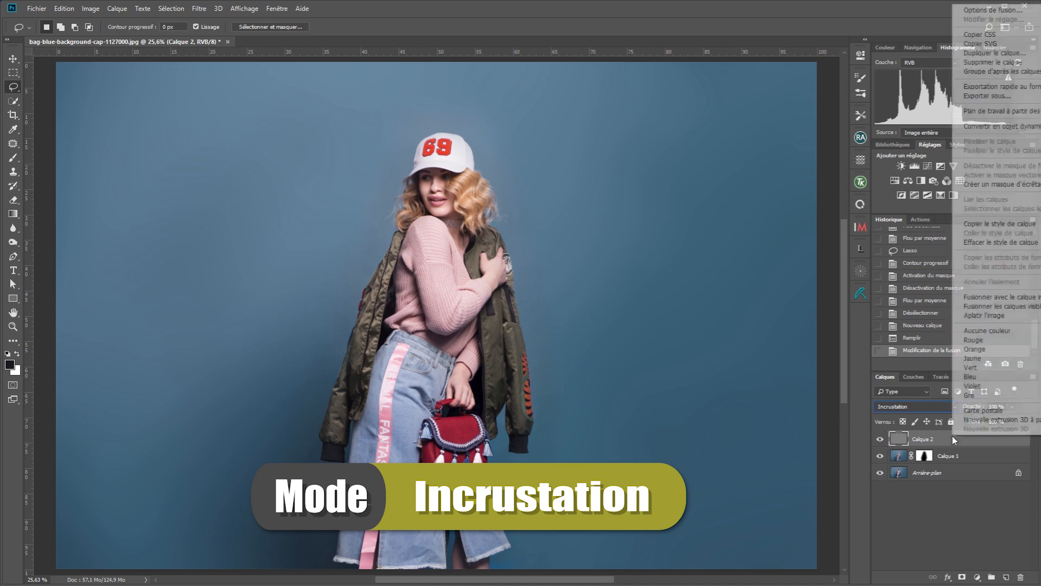
{"action": "left_click", "coordinate": [965, 126]}
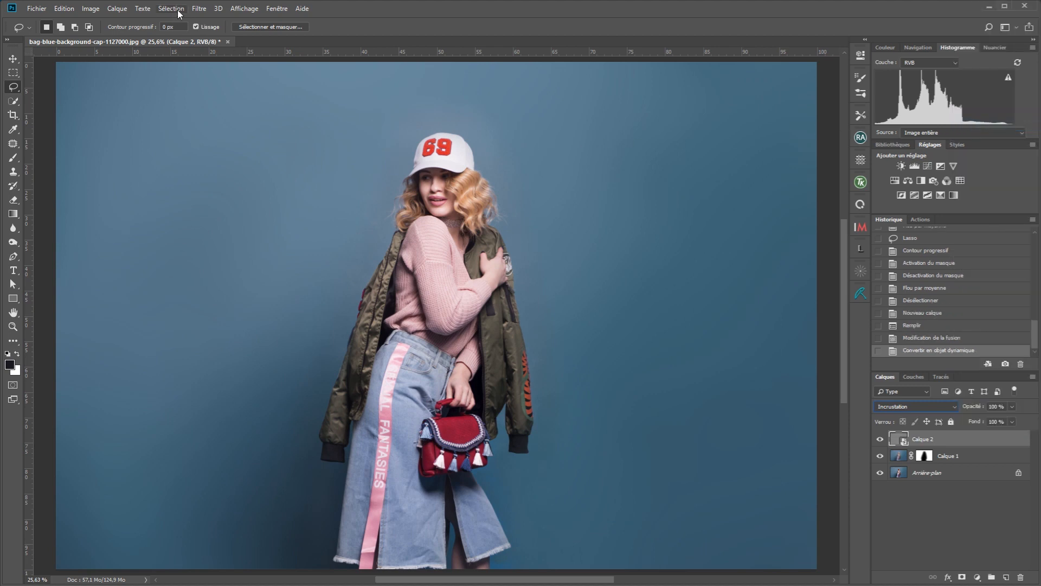
{"action": "left_click", "coordinate": [201, 9]}
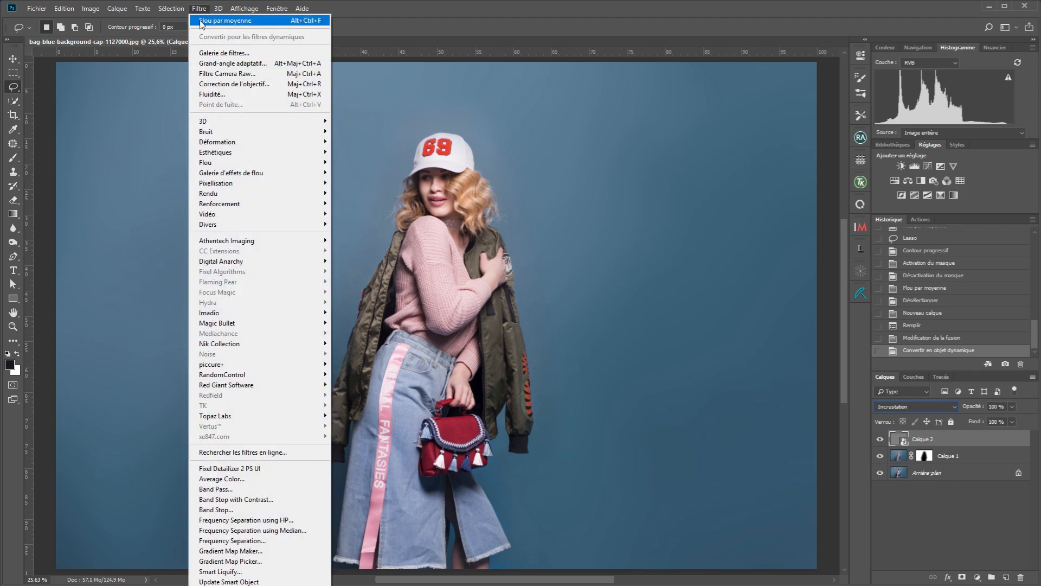
{"action": "mouse_move", "coordinate": [209, 132]}
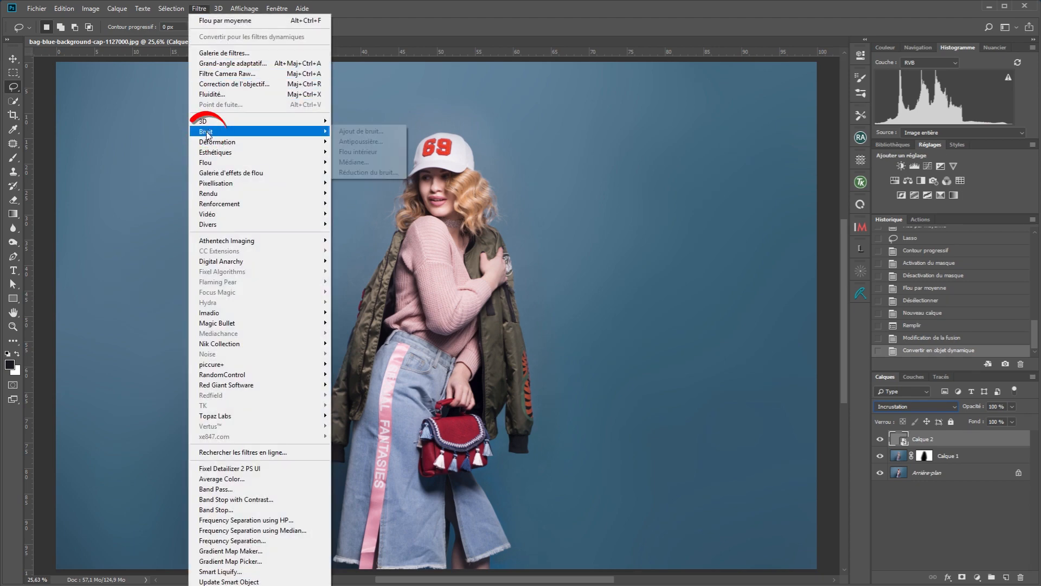
{"action": "left_click", "coordinate": [349, 131]}
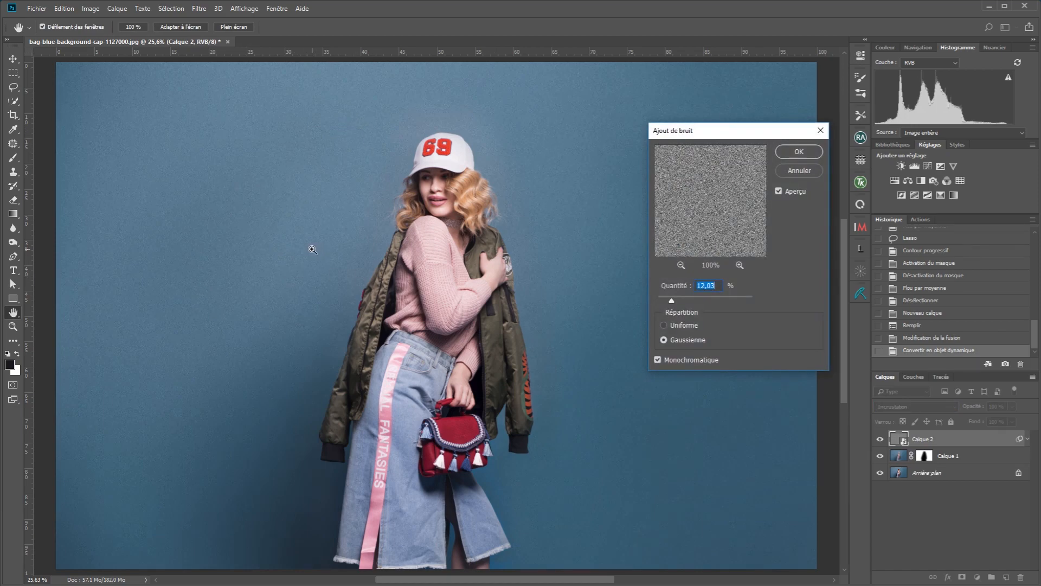
{"action": "left_click_drag", "start_coordinate": [312, 250], "coordinate": [383, 288]}
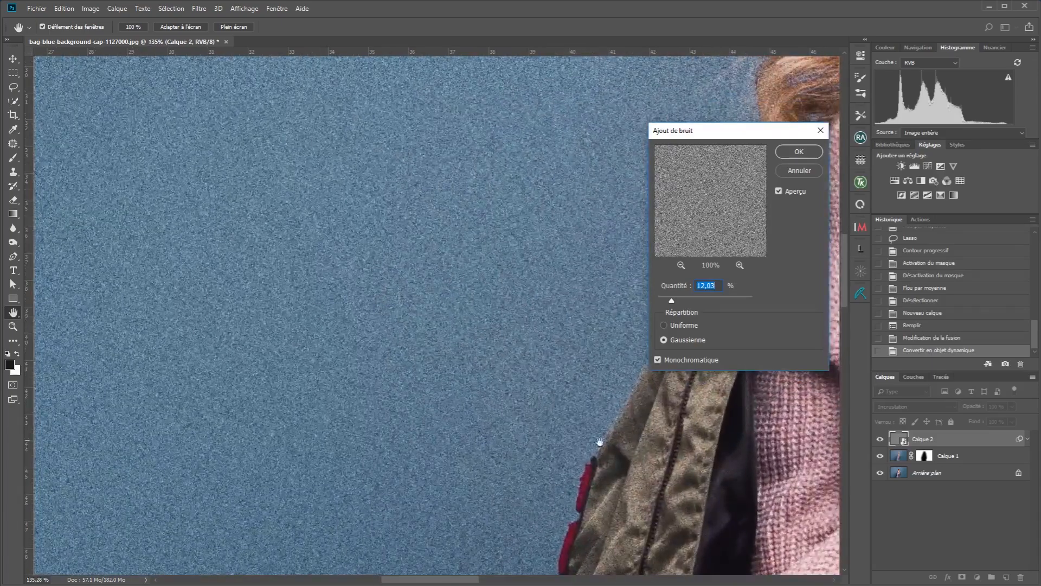
{"action": "left_click_drag", "start_coordinate": [600, 442], "coordinate": [309, 433]}
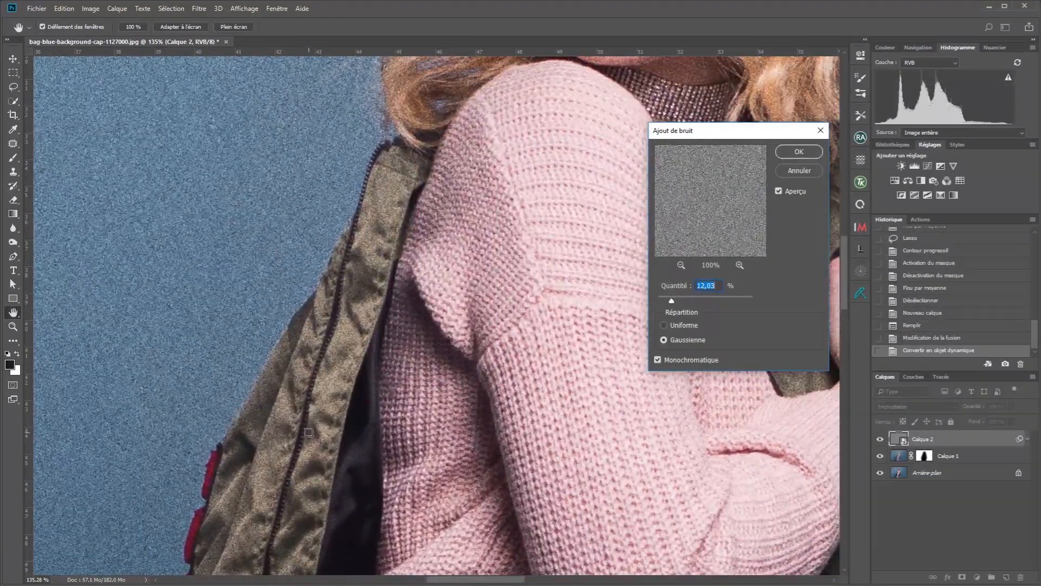
{"action": "left_click", "coordinate": [800, 171]}
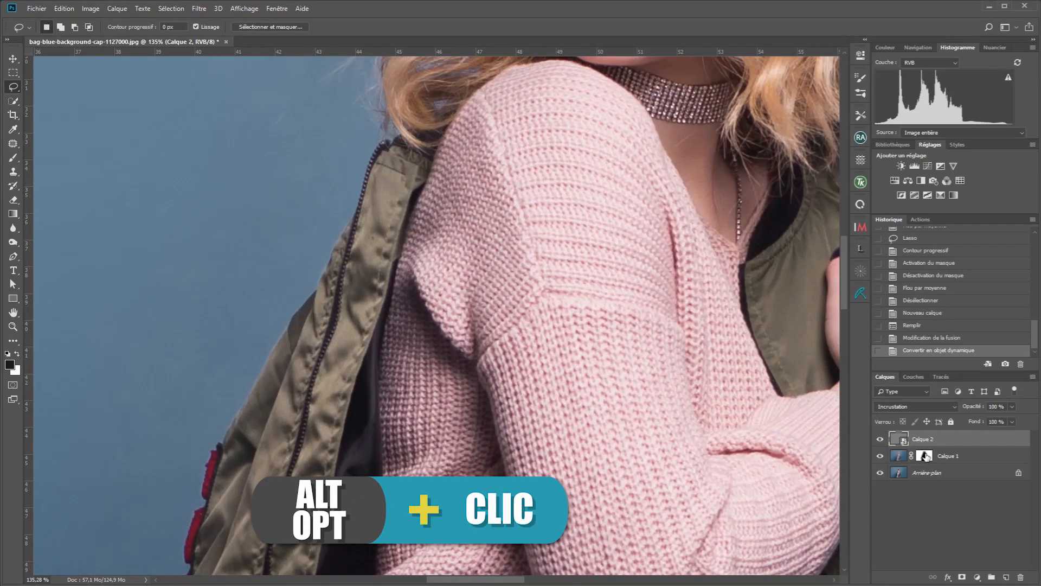
Copy the layer mask of Calque 1 onto Calque 2, and apply a very small amount of monochromatic Gaussian noise to Calque 2
{"action": "left_click_drag", "start_coordinate": [925, 457], "coordinate": [924, 443]}
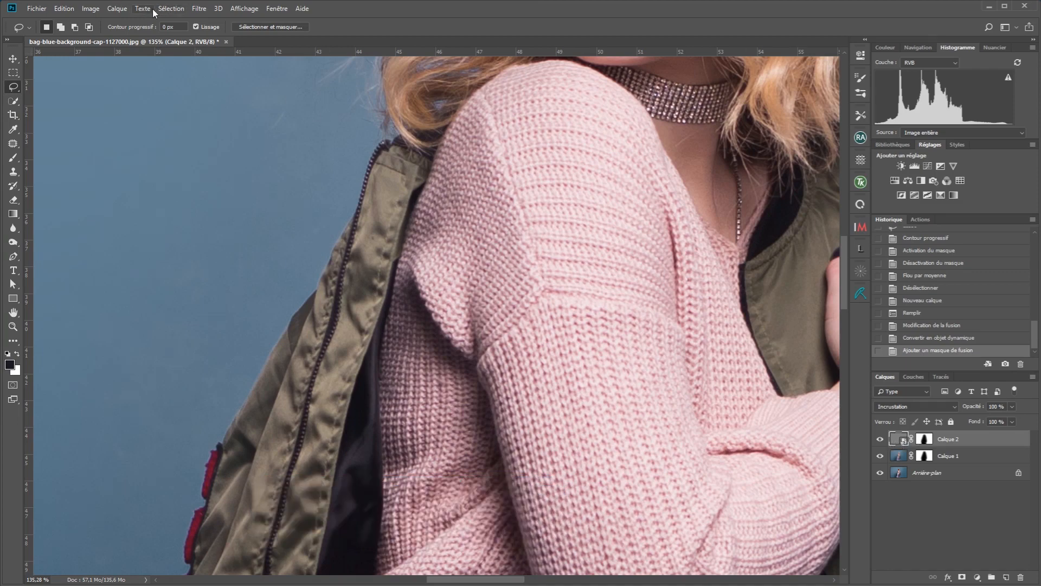
{"action": "left_click", "coordinate": [198, 9]}
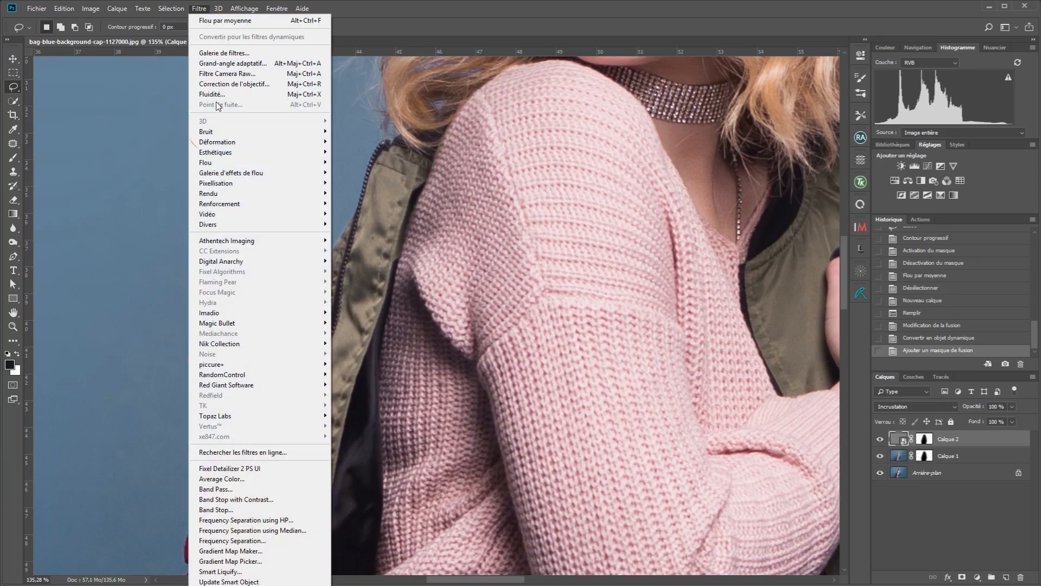
{"action": "left_click", "coordinate": [214, 134]}
{"action": "left_click", "coordinate": [346, 132]}
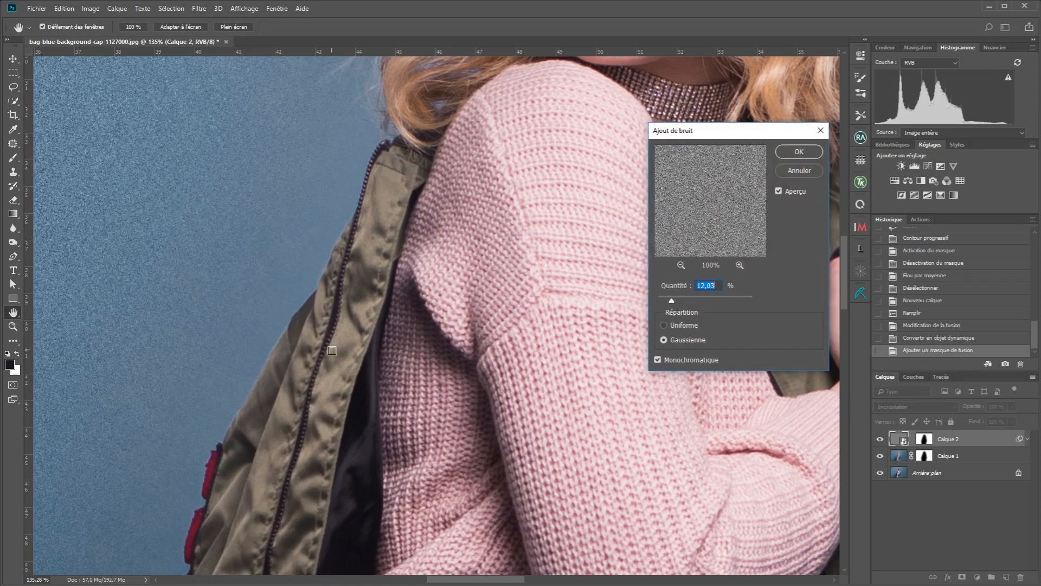
{"action": "left_click_drag", "start_coordinate": [332, 350], "coordinate": [560, 364]}
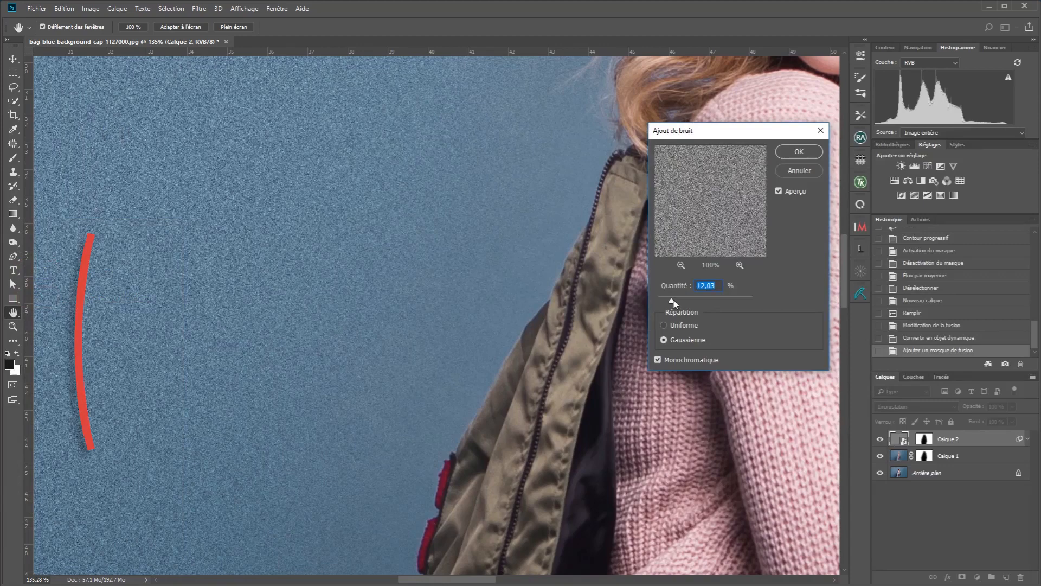
{"action": "left_click_drag", "start_coordinate": [672, 301], "coordinate": [662, 303]}
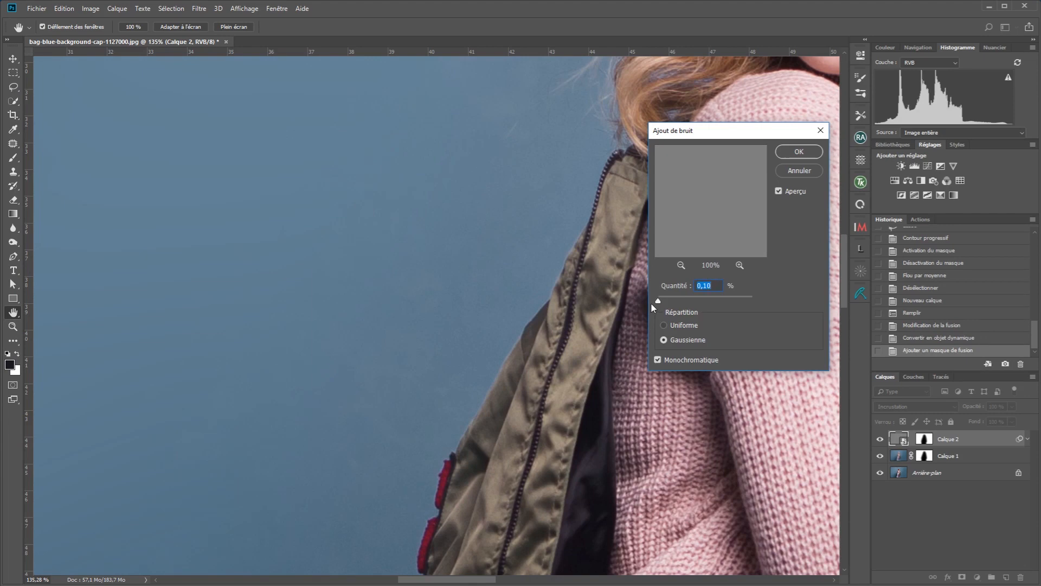
{"action": "left_click_drag", "start_coordinate": [658, 301], "coordinate": [660, 300]}
{"action": "left_click", "coordinate": [799, 153]}
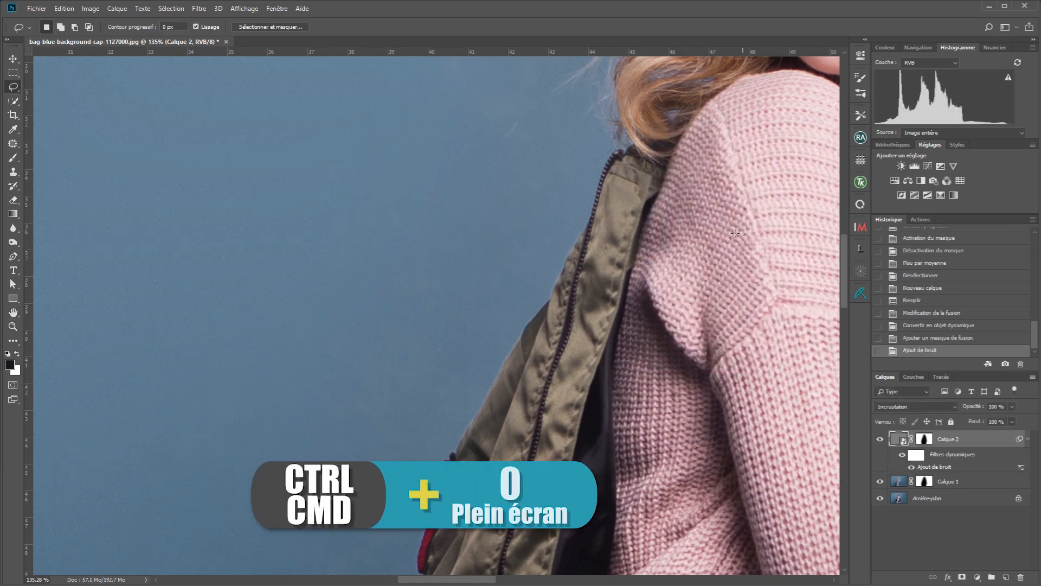
Change the blend mode of Calque 2 to Lumière tamisée
{"action": "key", "text": "ctrl+0"}
{"action": "key", "text": "ctrl+0"}
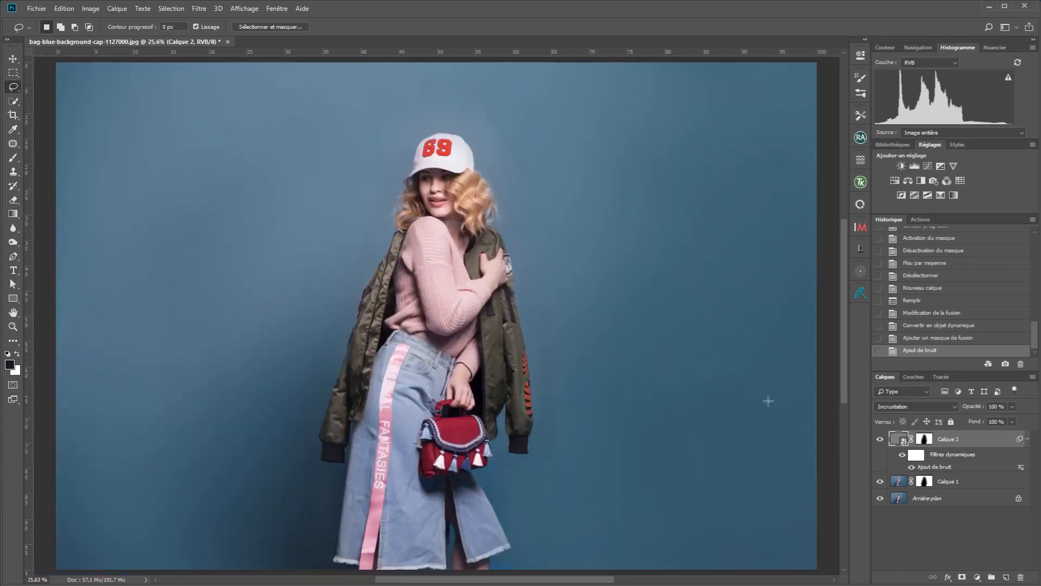
{"action": "left_click", "coordinate": [930, 410]}
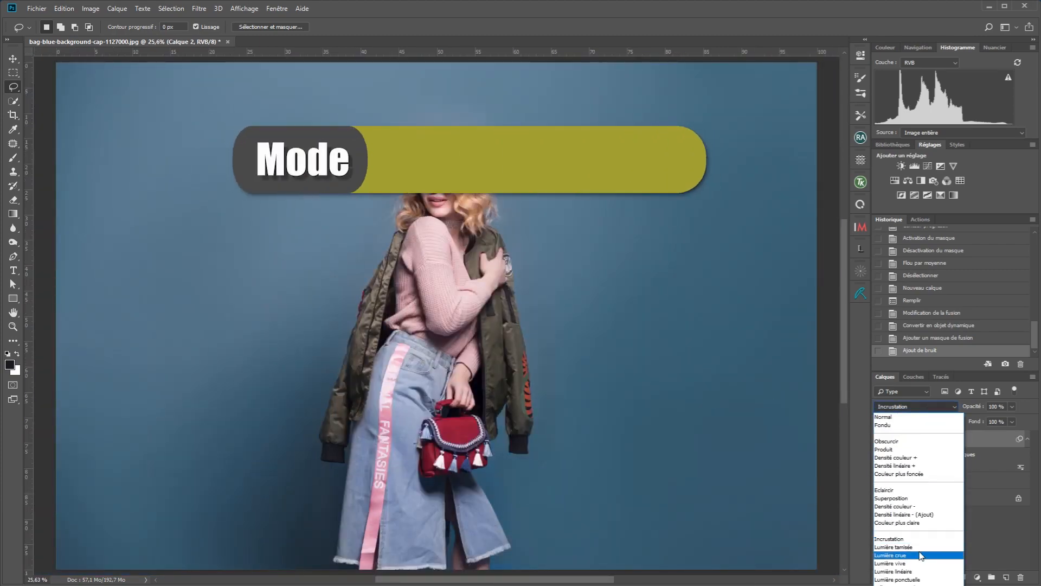
{"action": "left_click", "coordinate": [914, 552]}
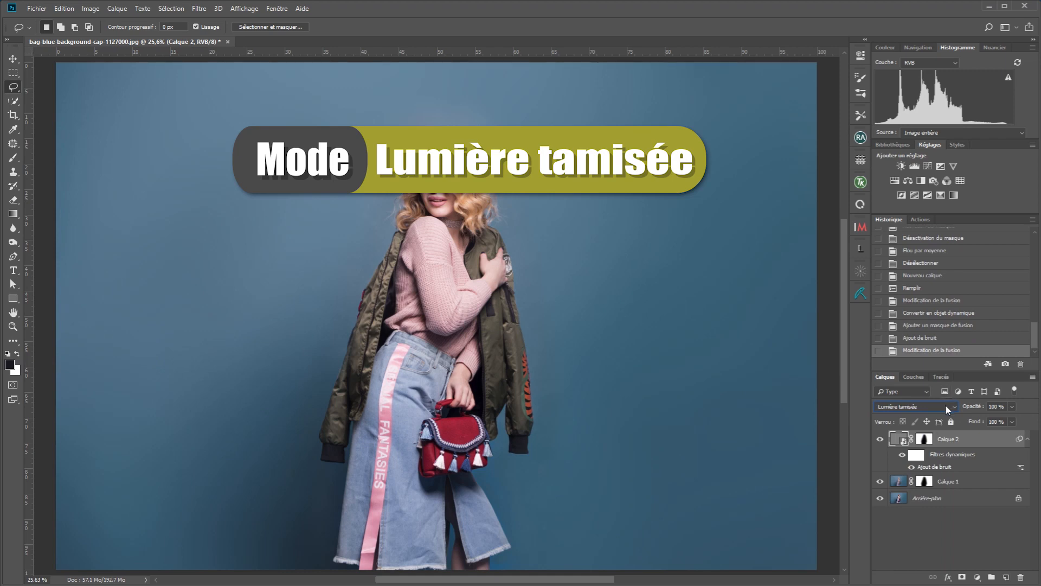
{"action": "left_click", "coordinate": [949, 410]}
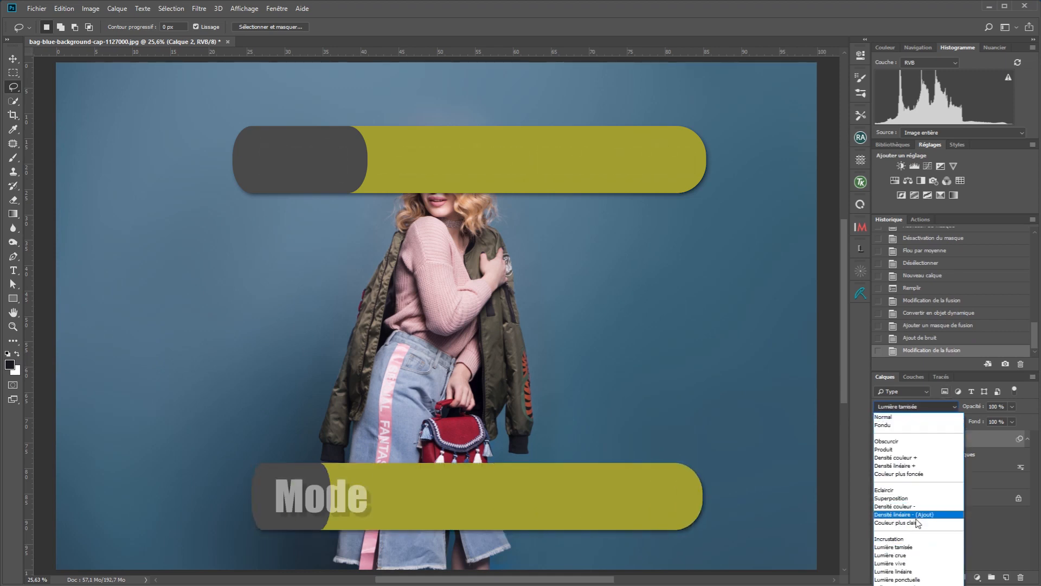
{"action": "left_click", "coordinate": [903, 545]}
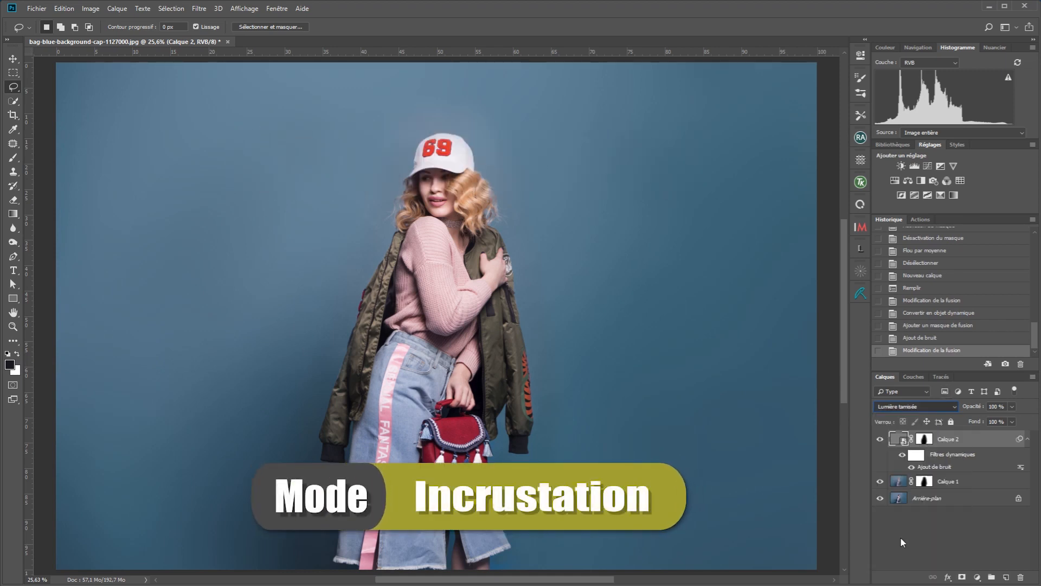